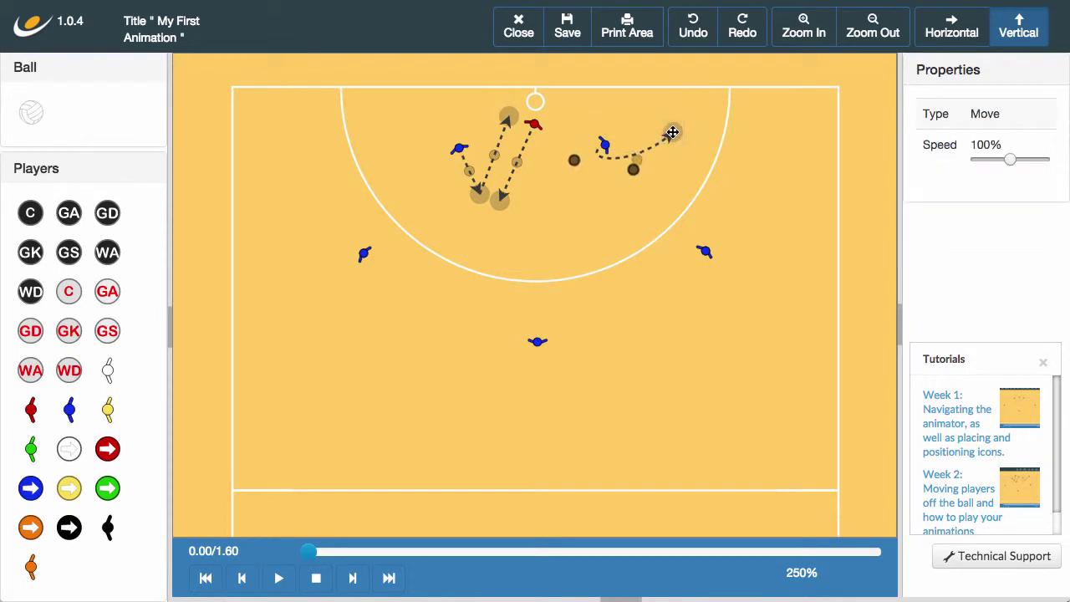
Step: Widen the hook in the curved run of the blue player right of the goalpost, and save the animation
click(673, 132)
drag(569, 161, 554, 175)
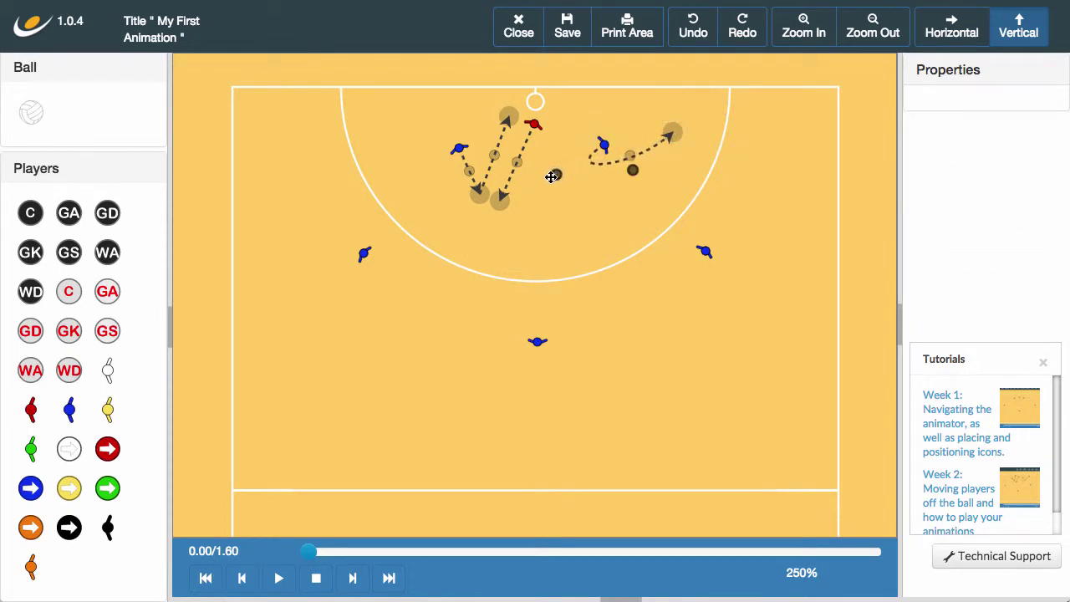
click(598, 246)
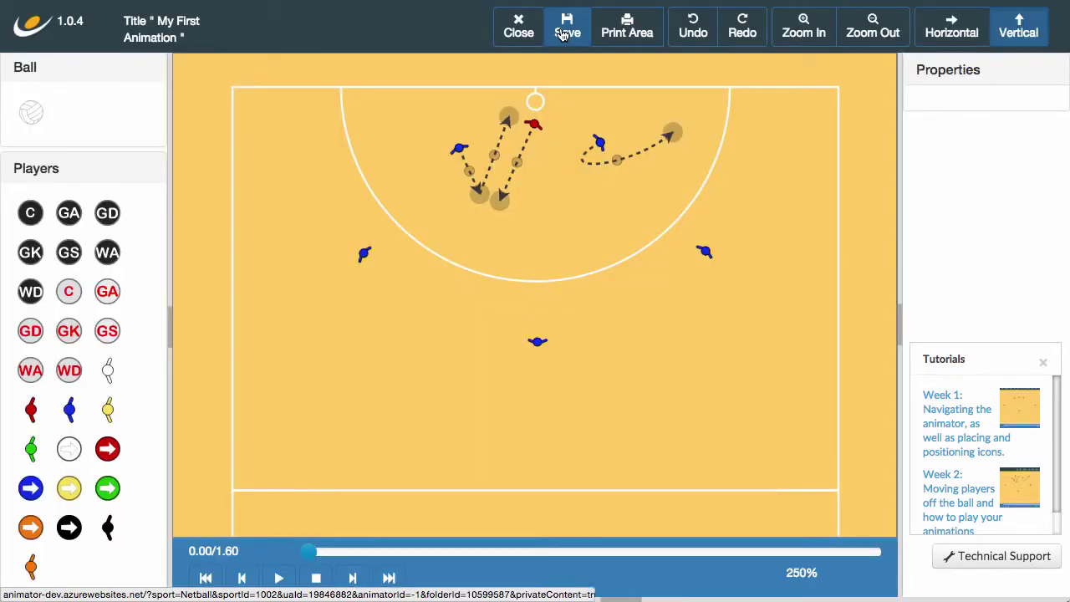
click(564, 33)
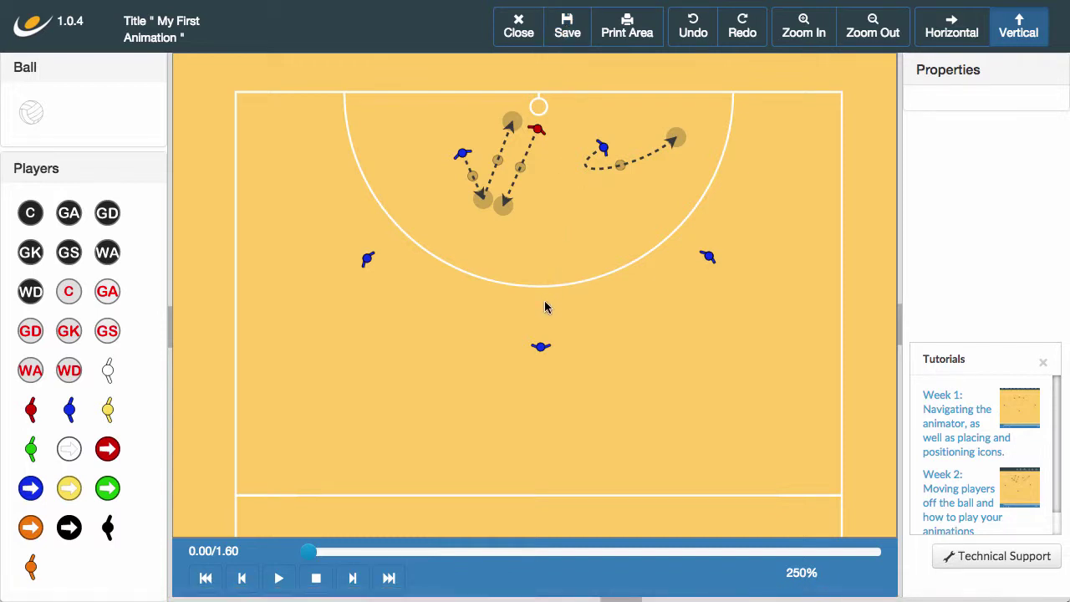
Step: Add a ball to the blue player below the goal circle and move that player toward the court's right sideline
click(540, 347)
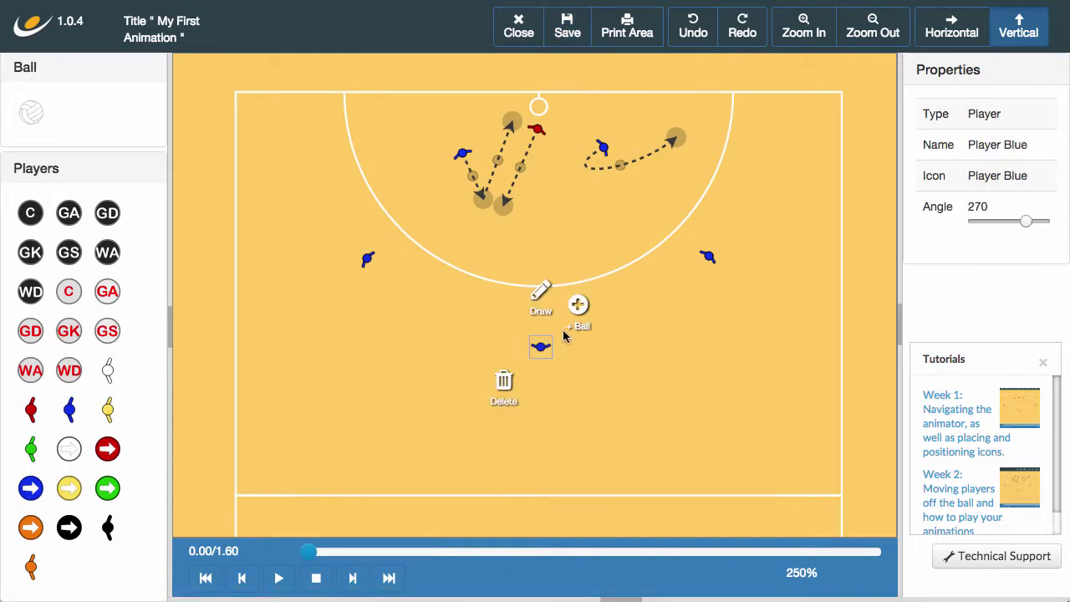
click(580, 309)
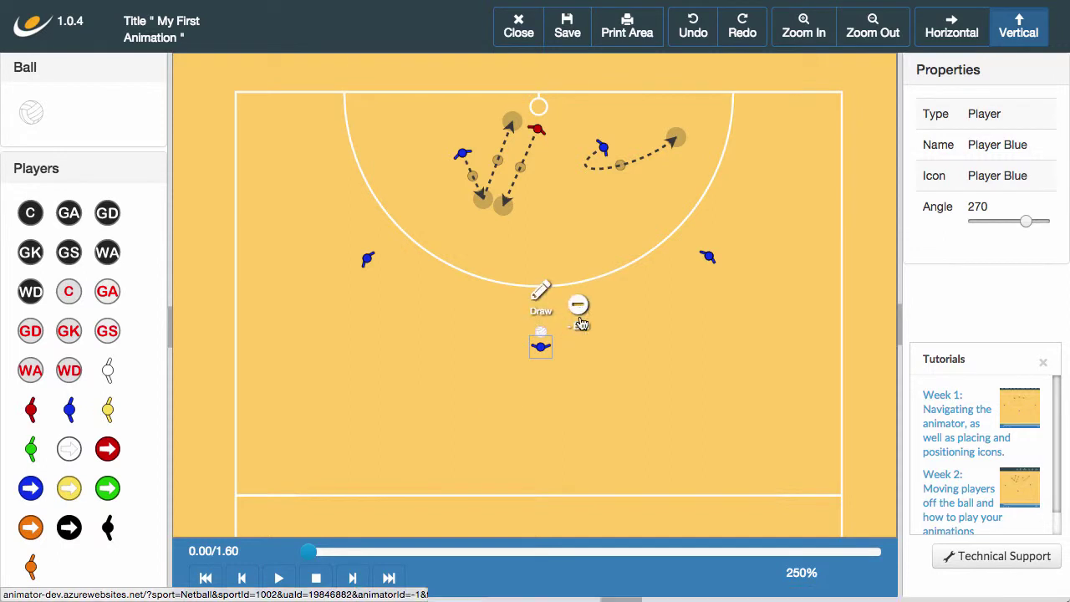
click(573, 384)
mouse_move(540, 345)
mouse_down()
mouse_move(448, 349)
mouse_move(722, 372)
mouse_move(783, 364)
mouse_up()
click(482, 388)
click(583, 394)
click(633, 356)
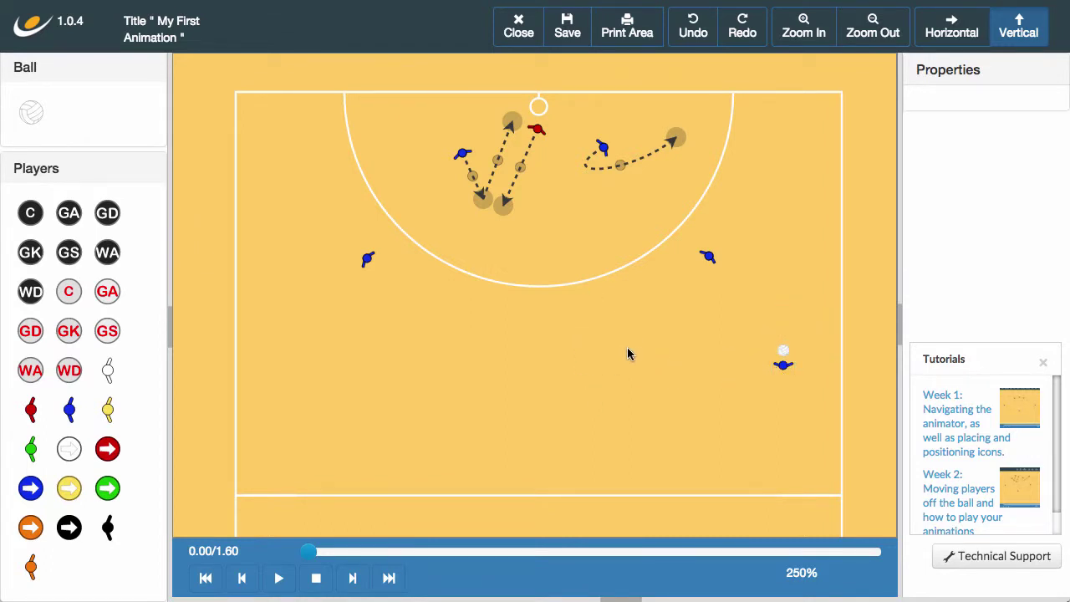
Step: Delete the red player's run and line up the red and blue players, each with a ball, on the right sideline
scroll(644, 351, up, 1)
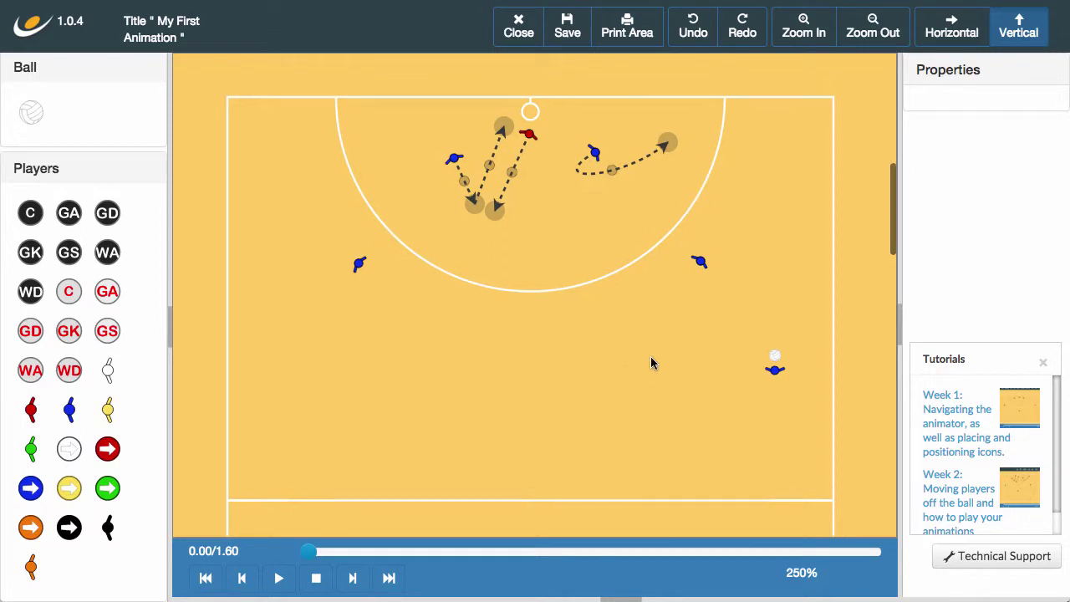
click(497, 212)
click(460, 242)
mouse_move(540, 143)
mouse_down()
mouse_move(539, 160)
mouse_move(791, 451)
mouse_move(803, 435)
mouse_move(833, 430)
mouse_up()
click(822, 397)
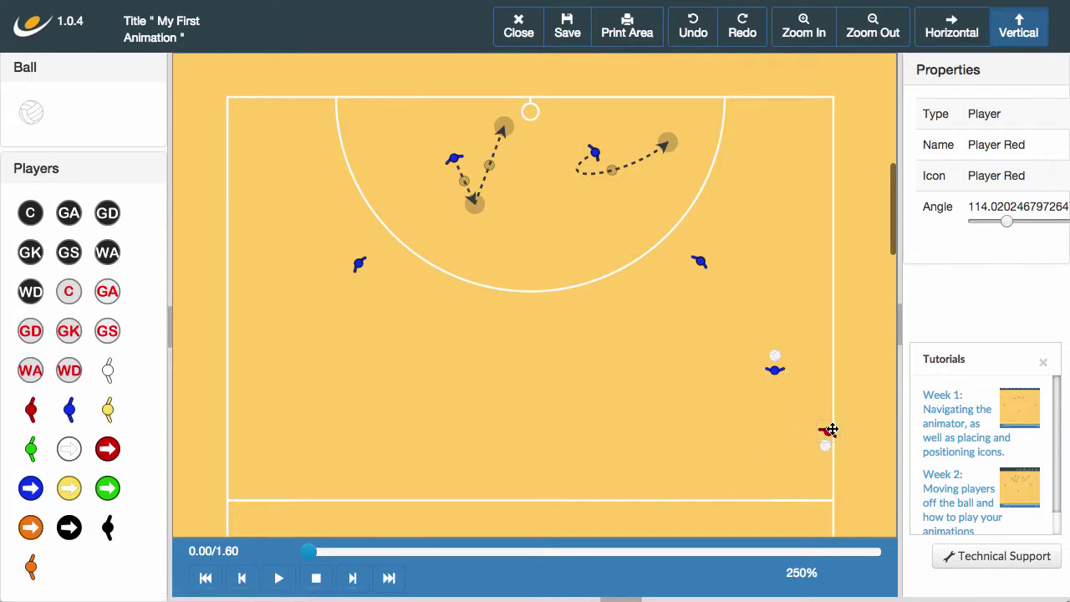
drag(775, 368, 825, 365)
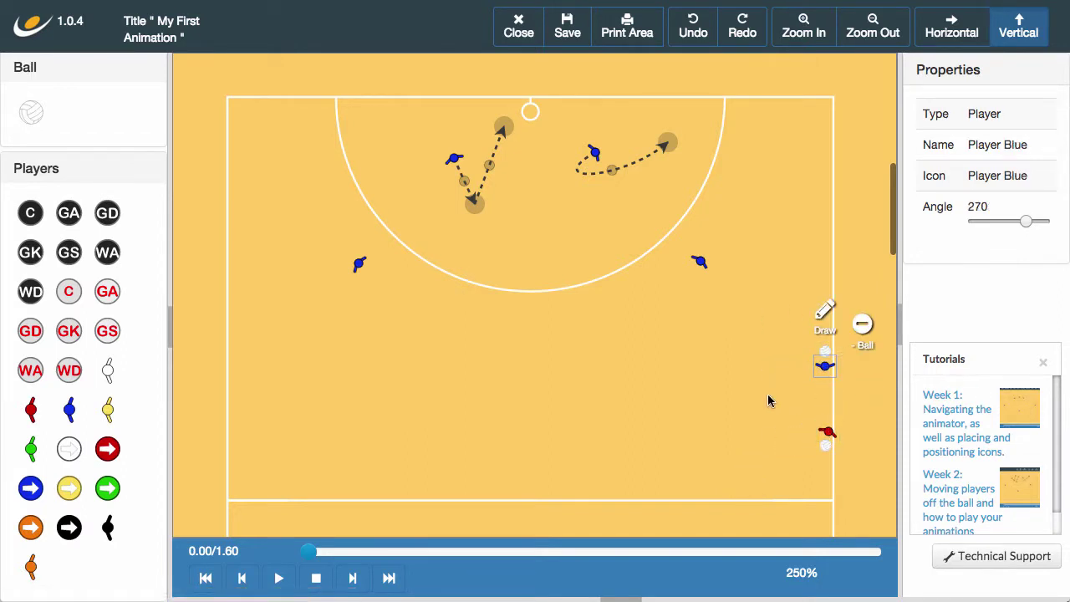
click(759, 399)
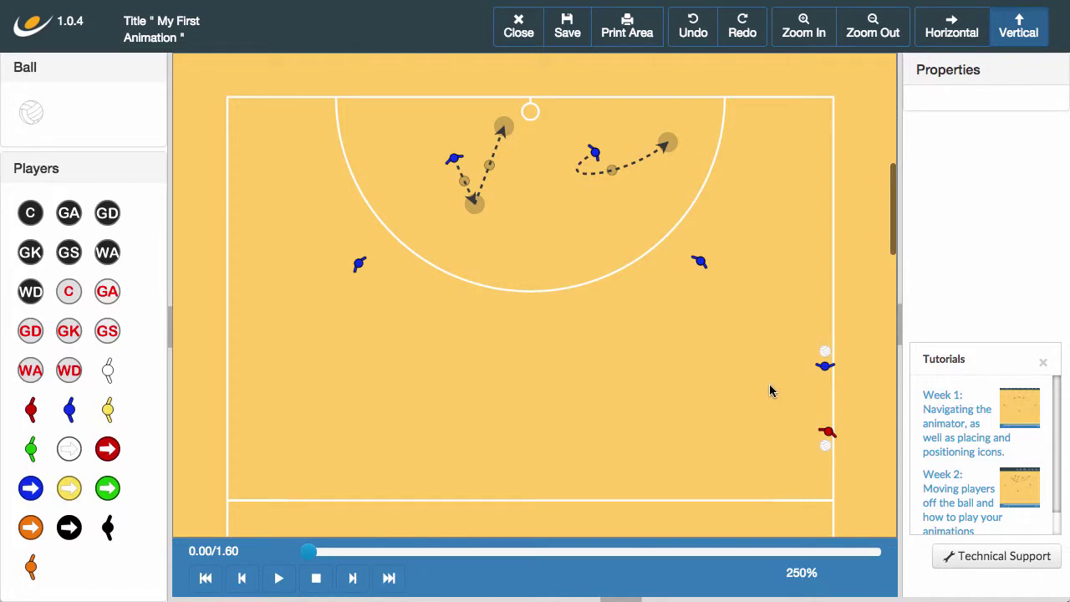
Step: Draw a straight Pass from the sideline blue player infield, and play the animation to preview it
click(825, 361)
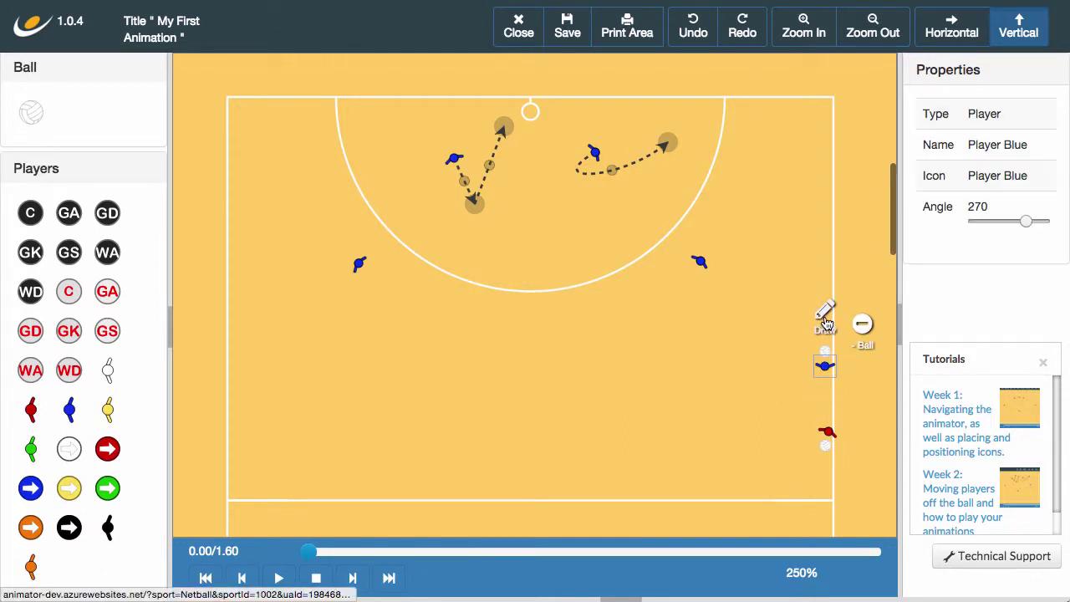
click(825, 311)
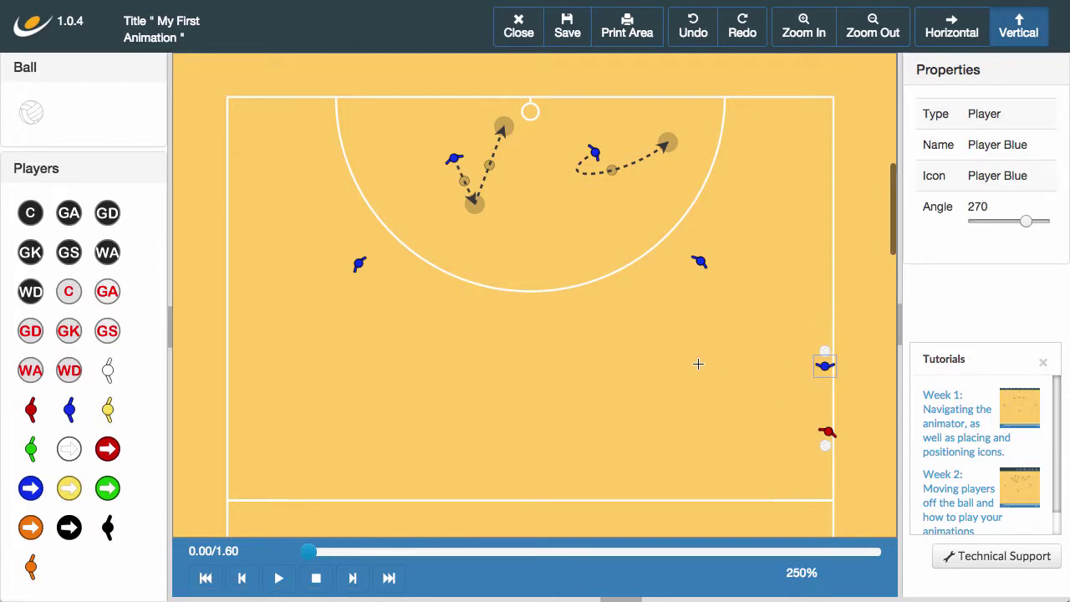
click(698, 364)
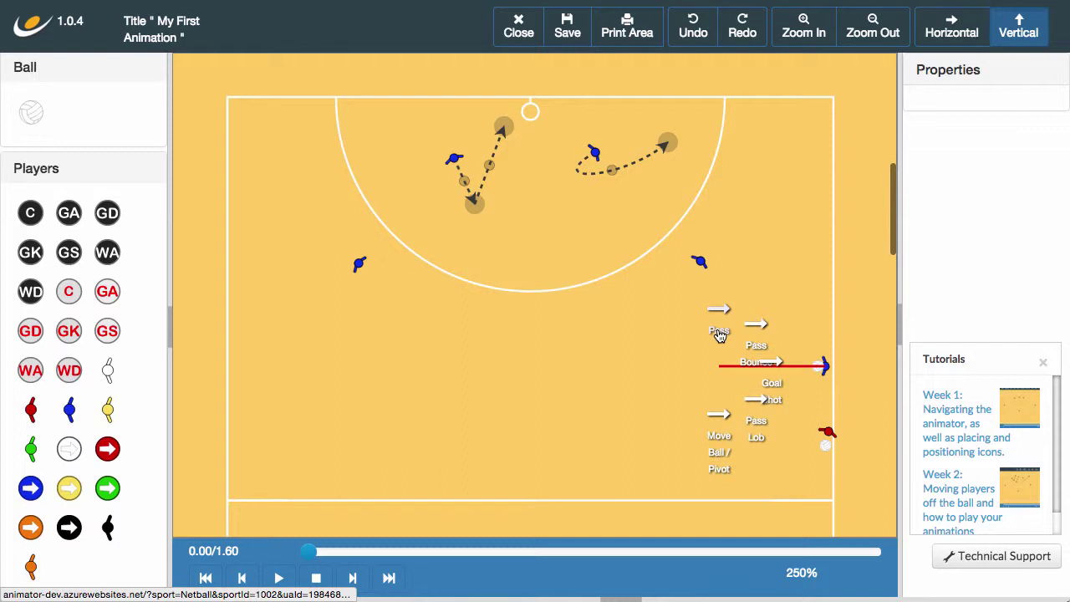
click(719, 333)
click(660, 350)
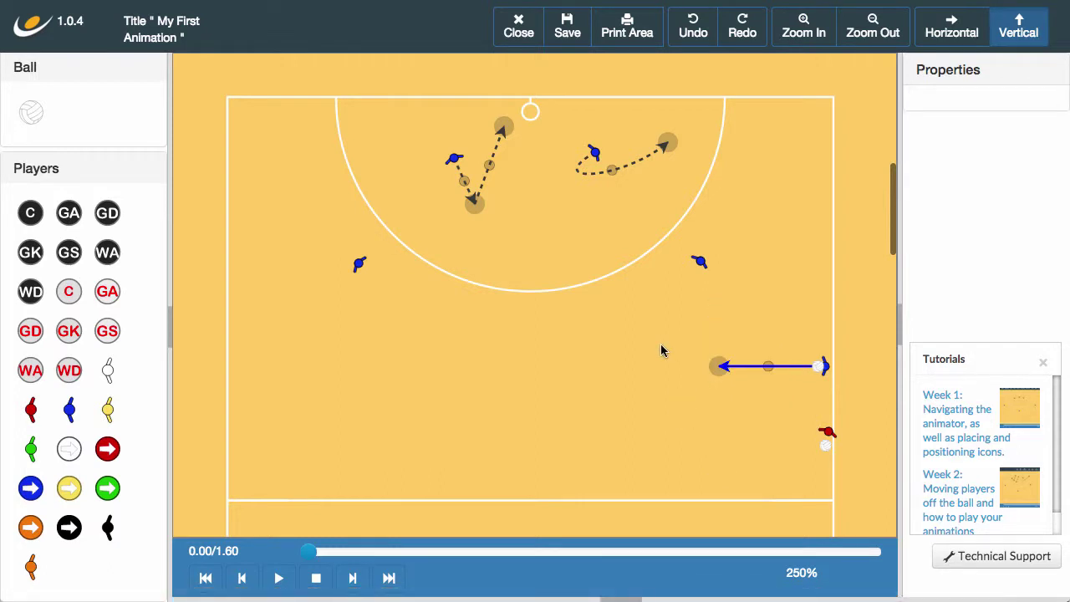
click(278, 578)
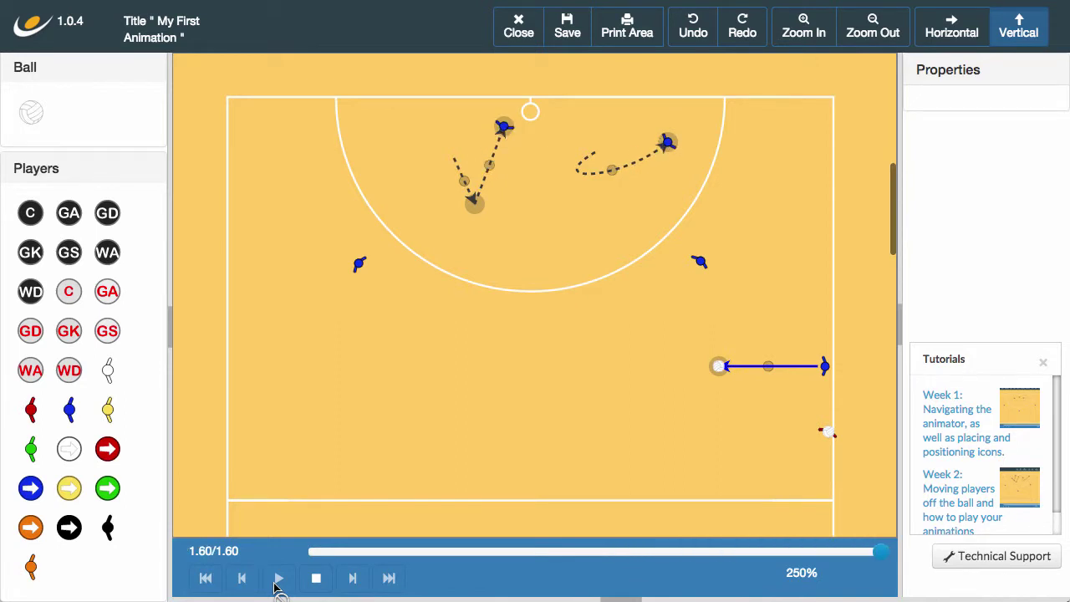
click(313, 584)
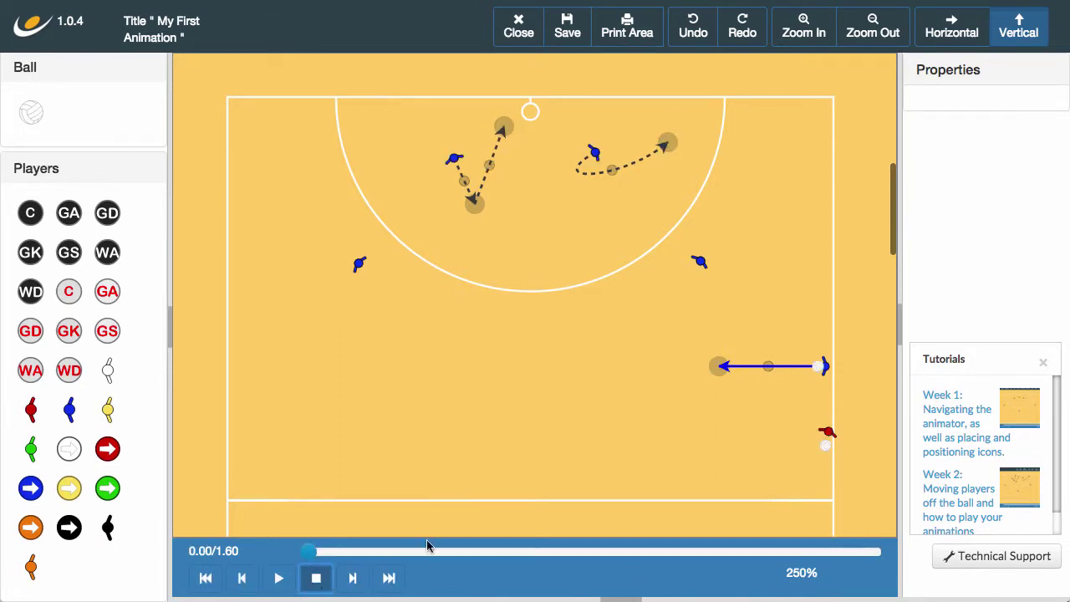
Step: Draw a Goal Shot from the red sideline player straight infield, parallel to the blue player's pass
click(823, 435)
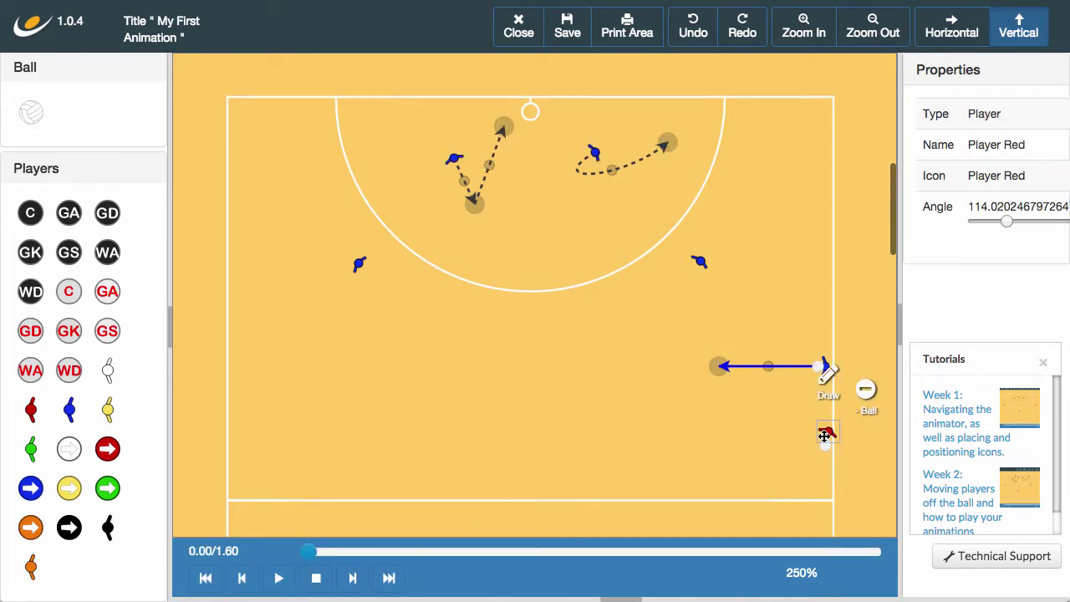
click(826, 392)
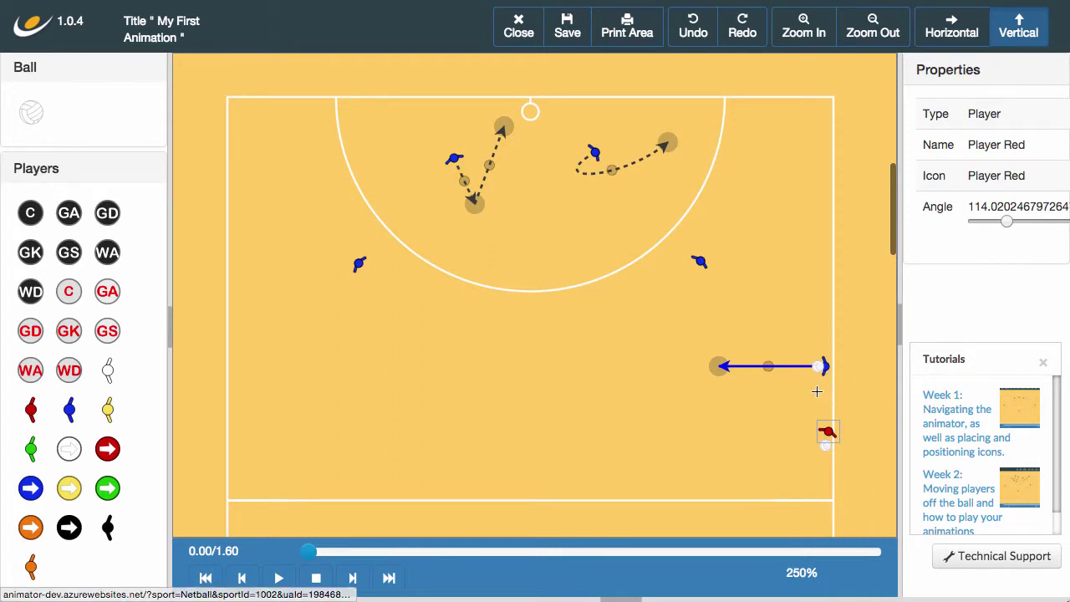
click(722, 432)
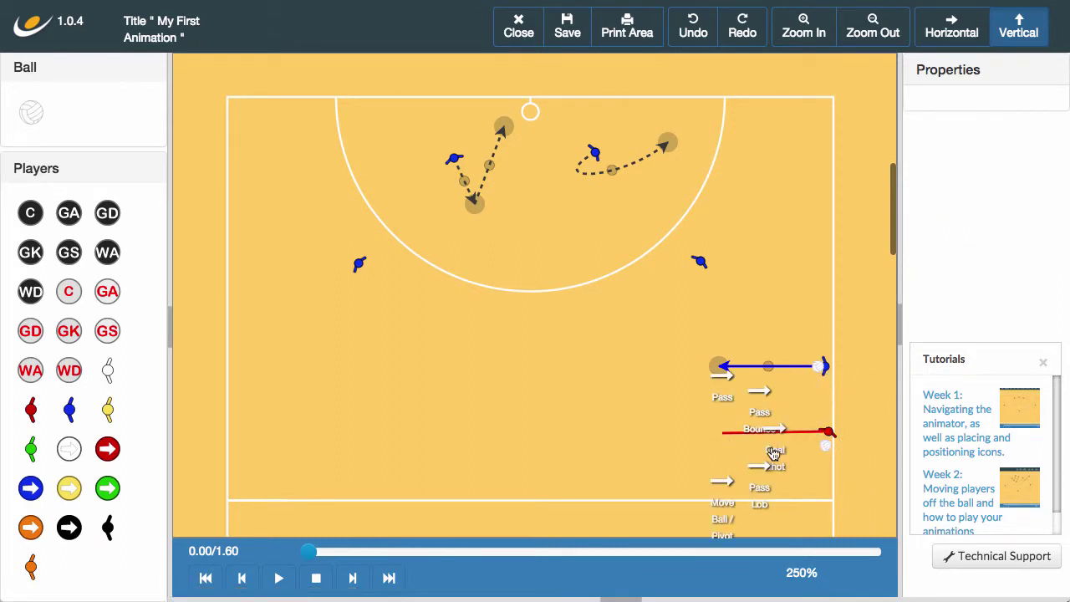
click(779, 437)
click(780, 468)
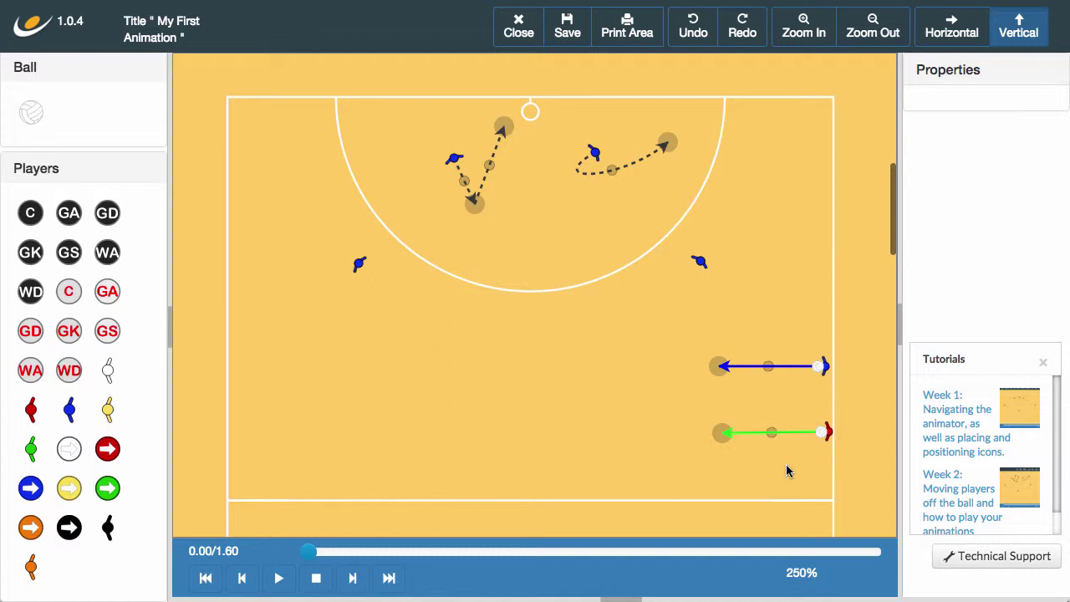
Step: Delete the red player's goal shot and the blue player's pass on the right sideline
click(723, 433)
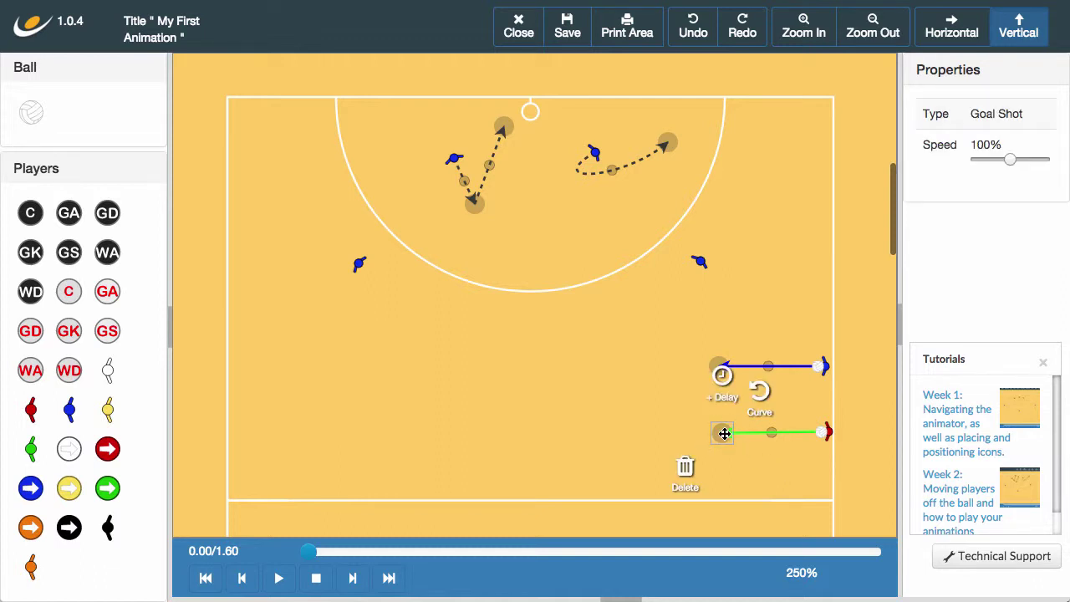
click(684, 470)
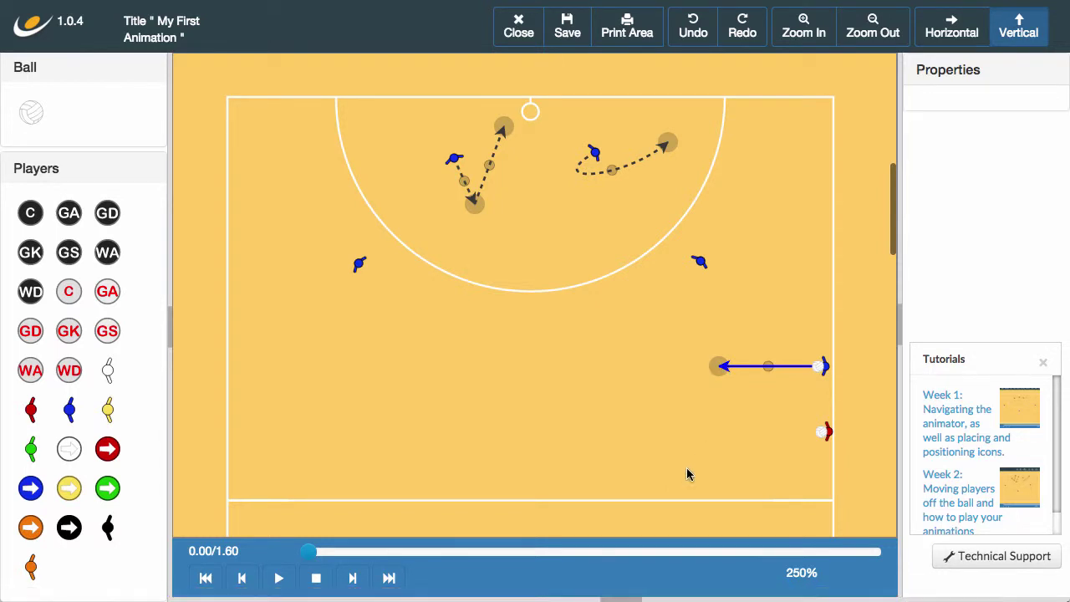
click(717, 368)
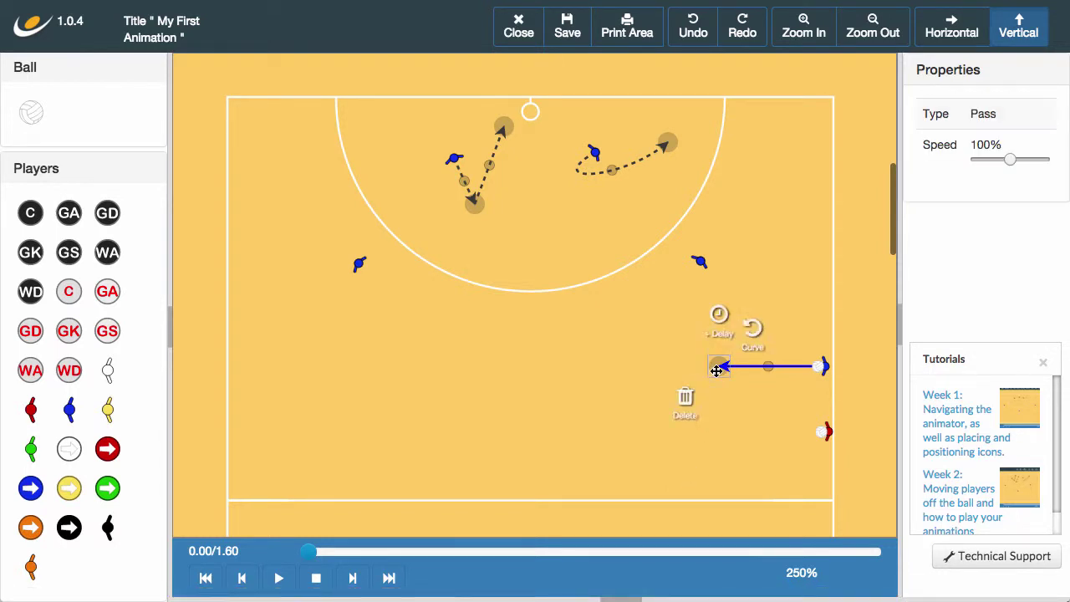
click(683, 403)
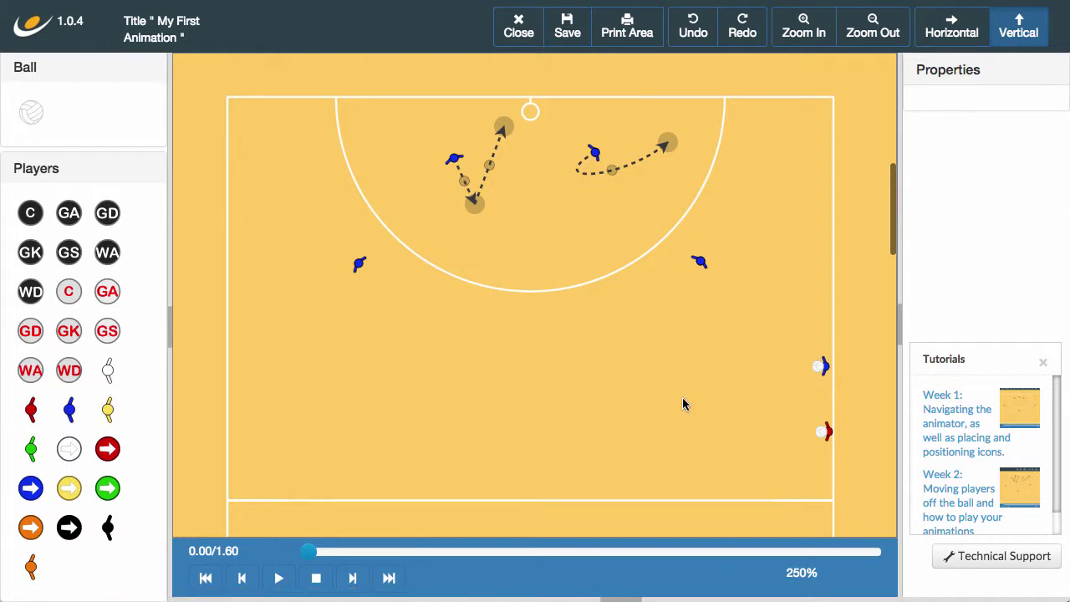
Step: Draw a Pass Lob from the blue sideline player straight infield
click(823, 366)
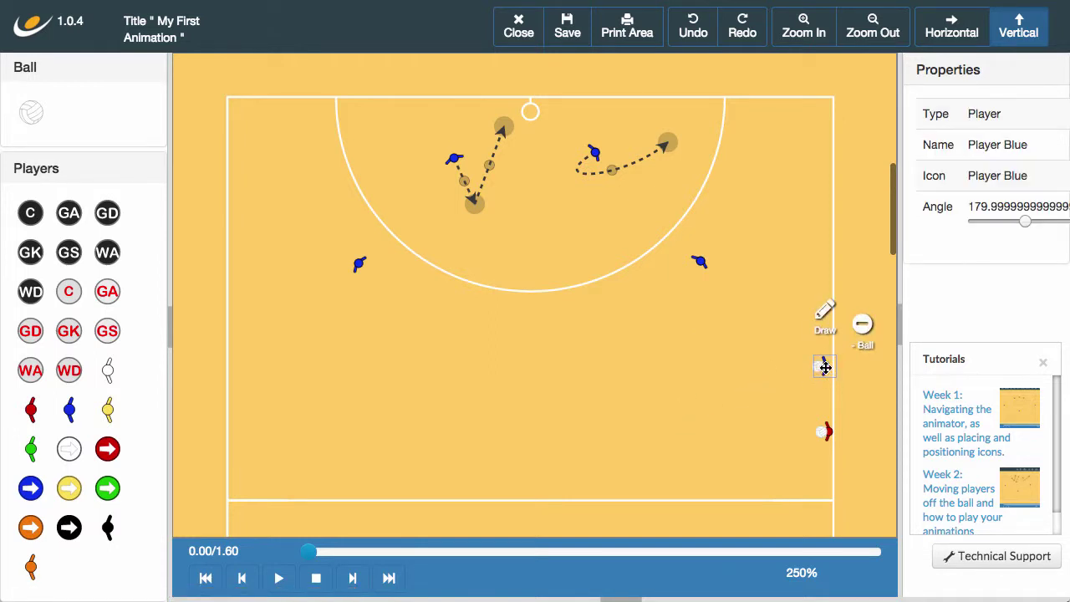
click(825, 324)
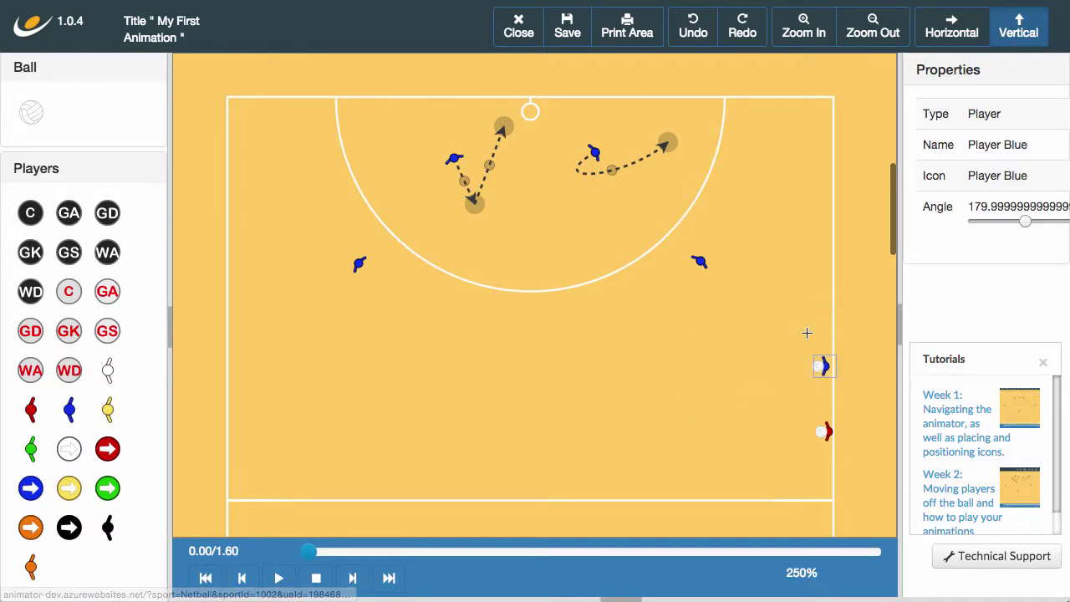
click(722, 363)
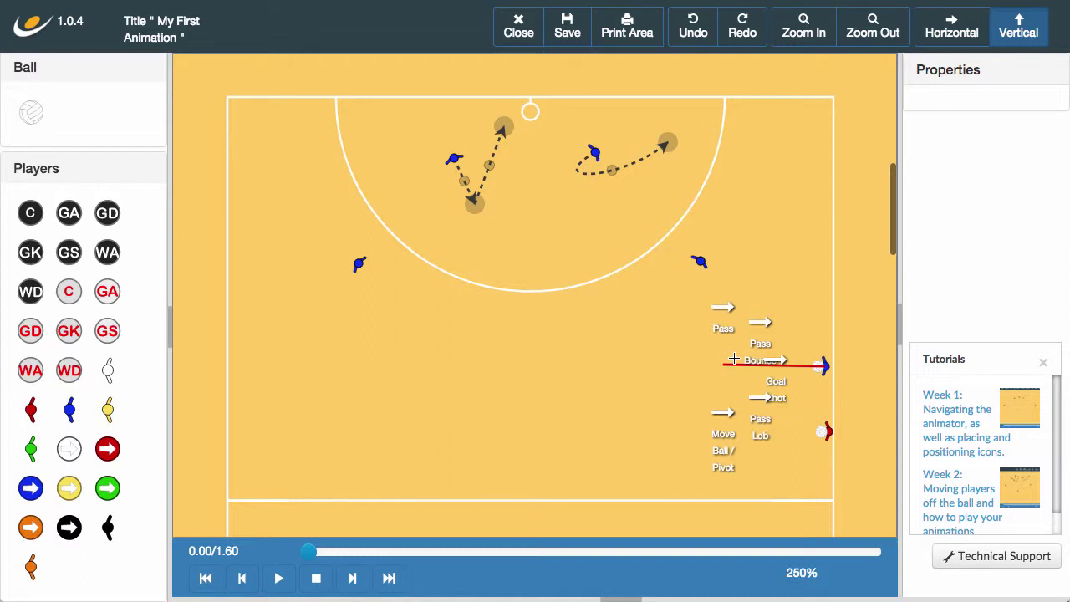
click(751, 404)
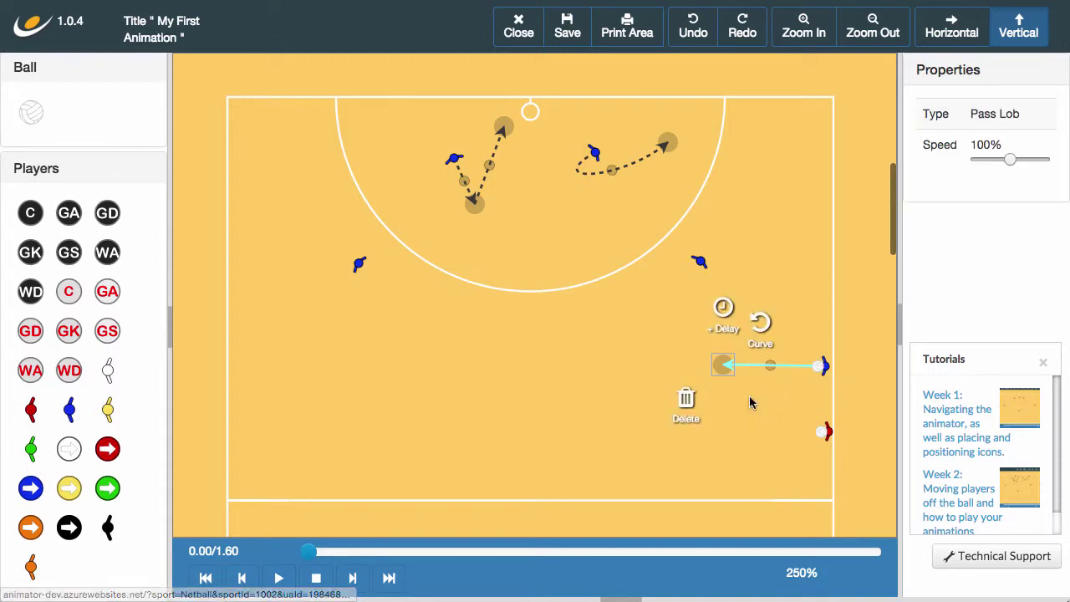
Step: Draw a Pass Bounce from the red sideline player infield, level with and below the blue player's lob
click(826, 432)
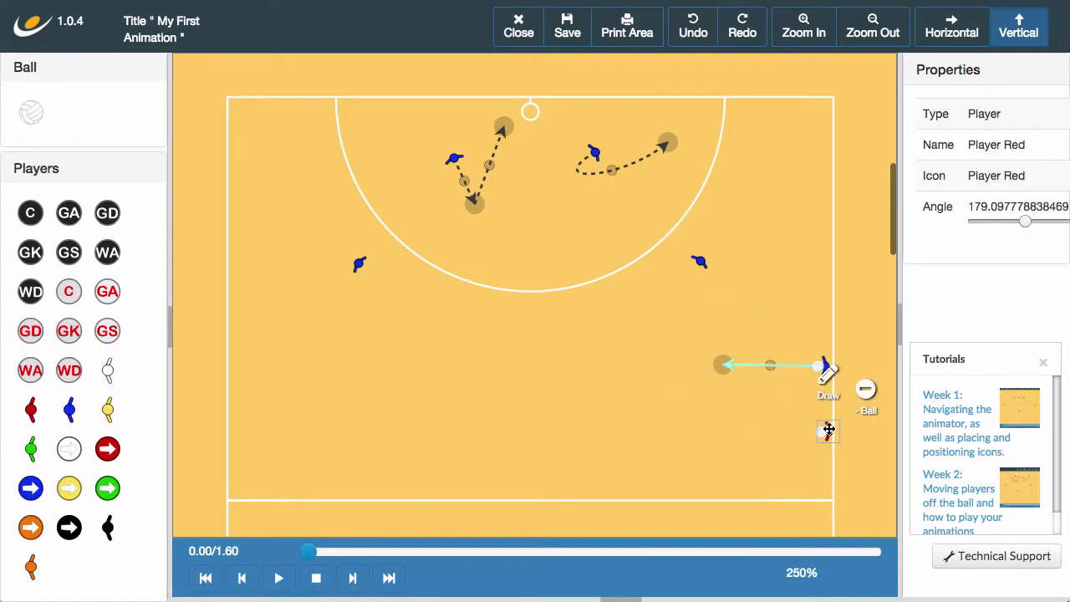
click(722, 433)
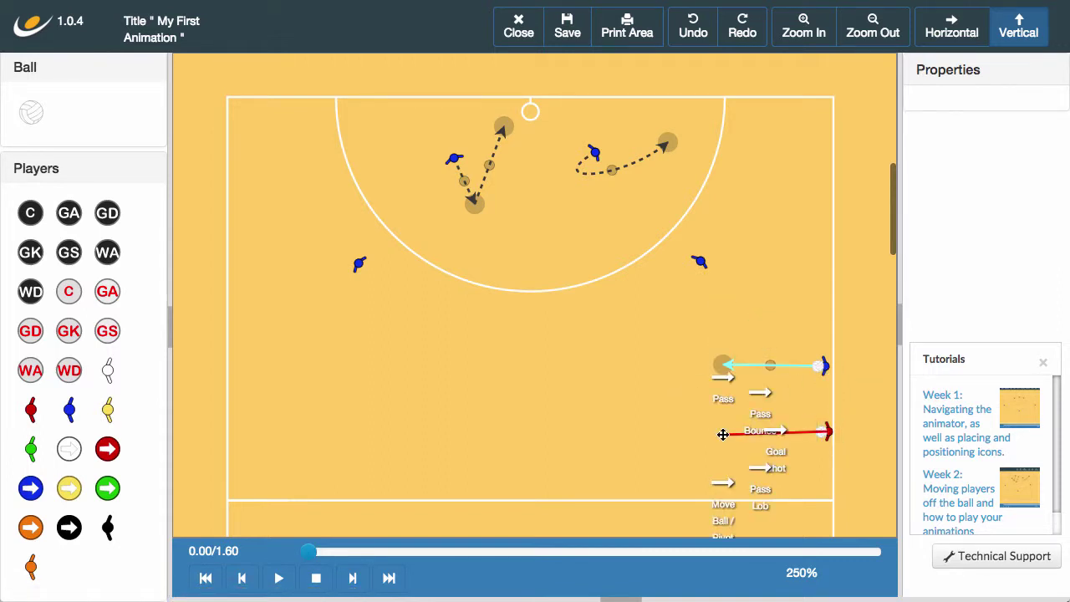
click(763, 407)
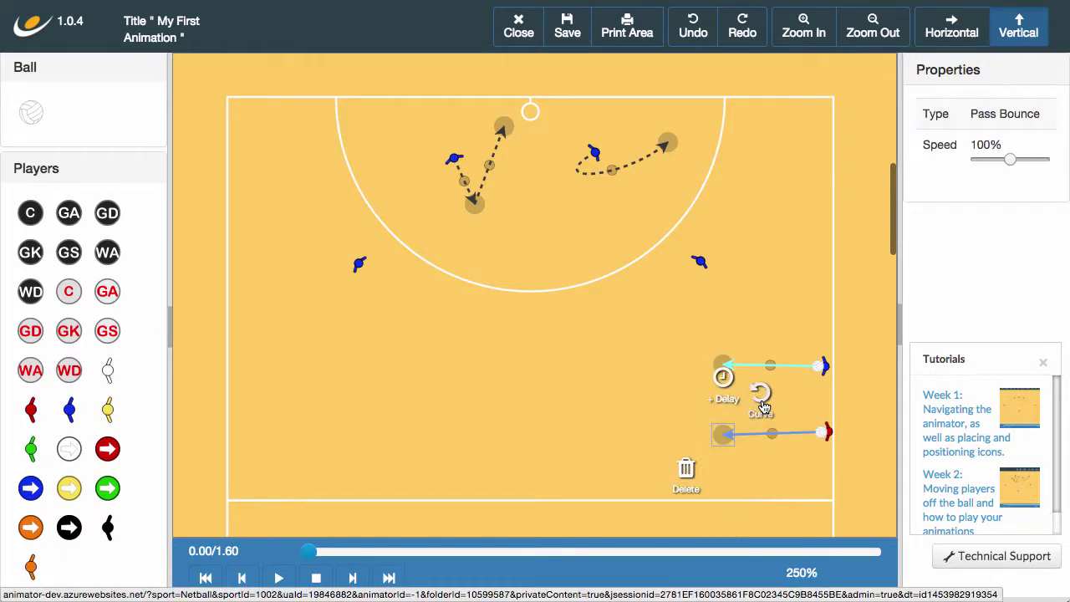
click(761, 479)
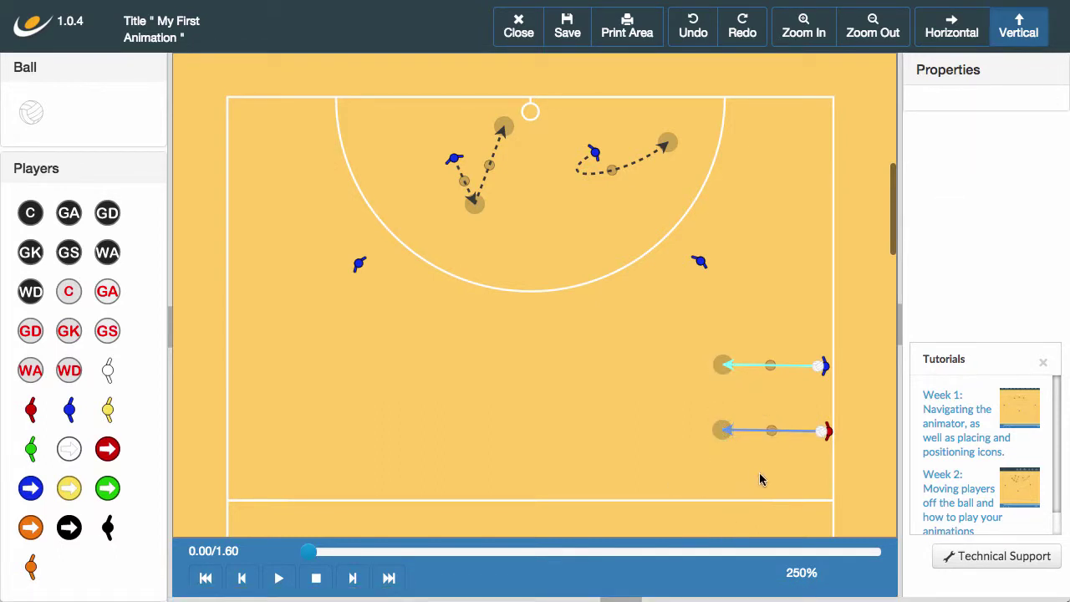
Step: Play the animation twice from the start to compare the lob and bounce passes
click(279, 578)
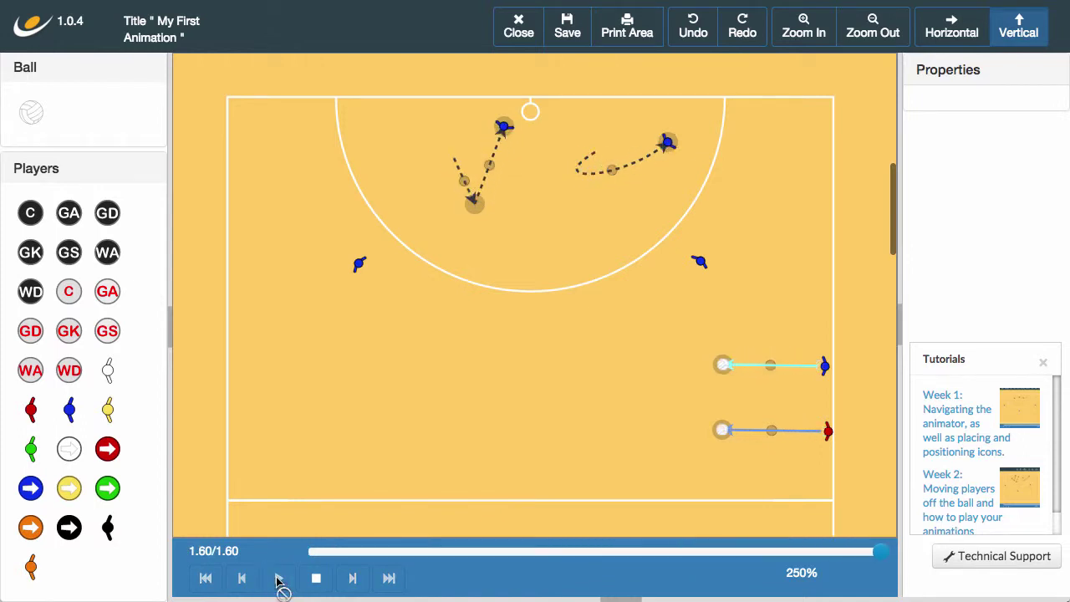
click(314, 578)
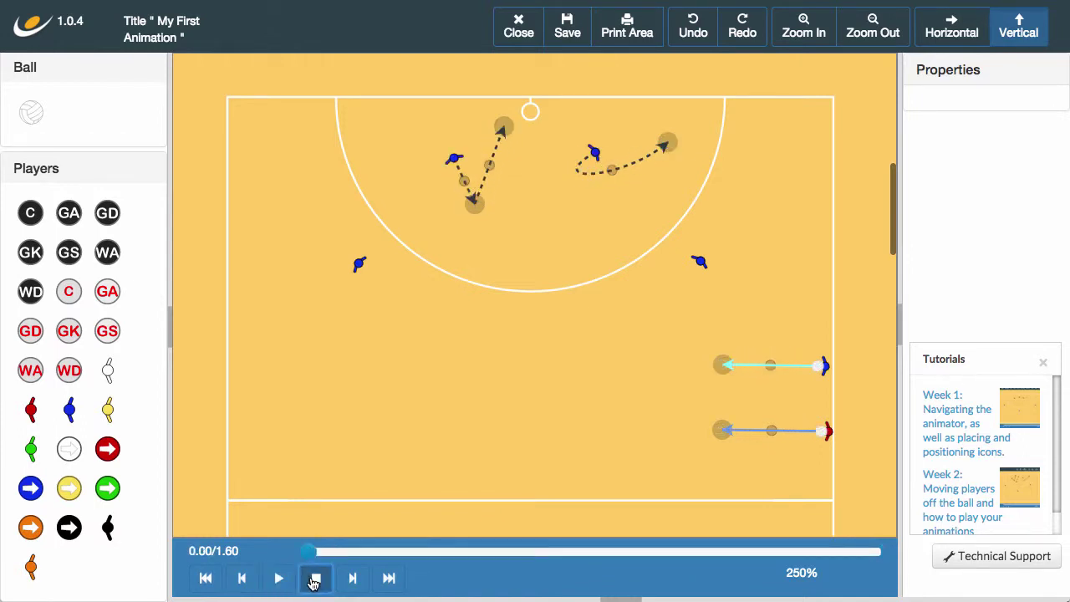
click(278, 577)
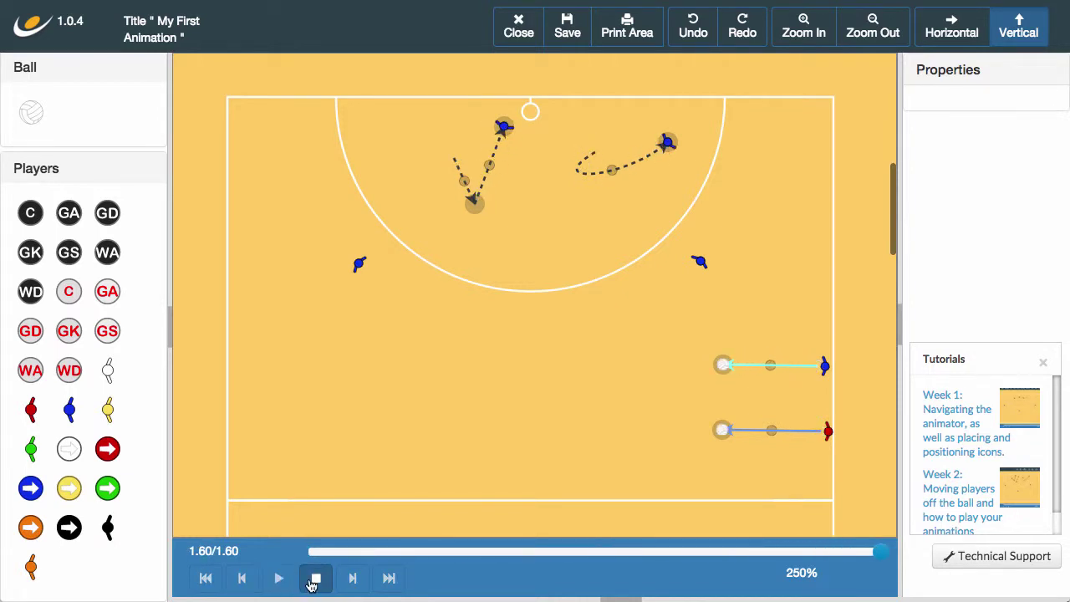
Step: Reset the playback, delete the red sideline player's Pass Bounce and remove that player's ball
click(314, 579)
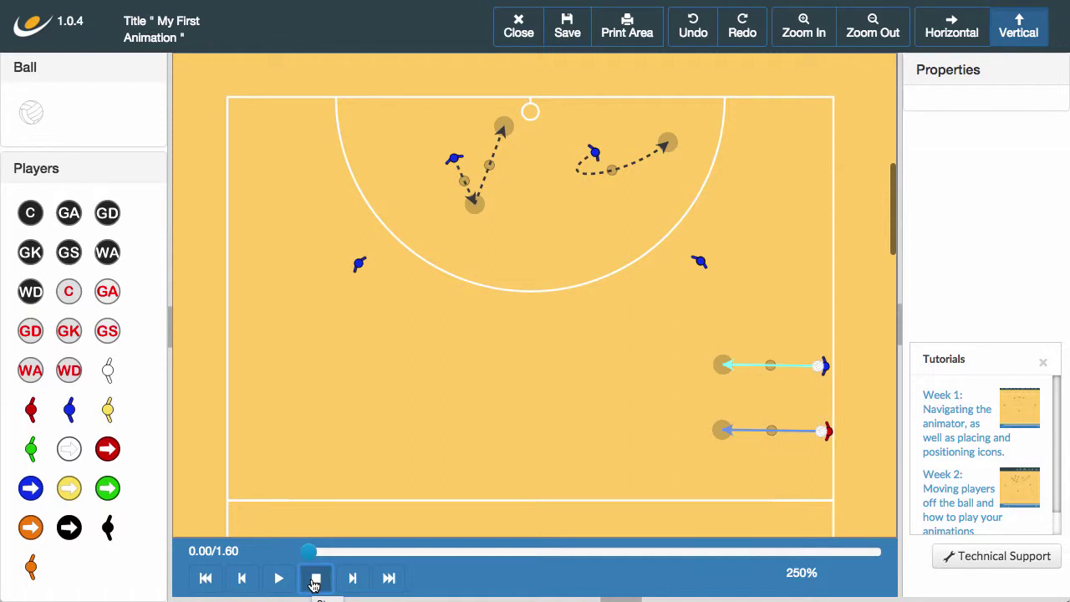
click(718, 431)
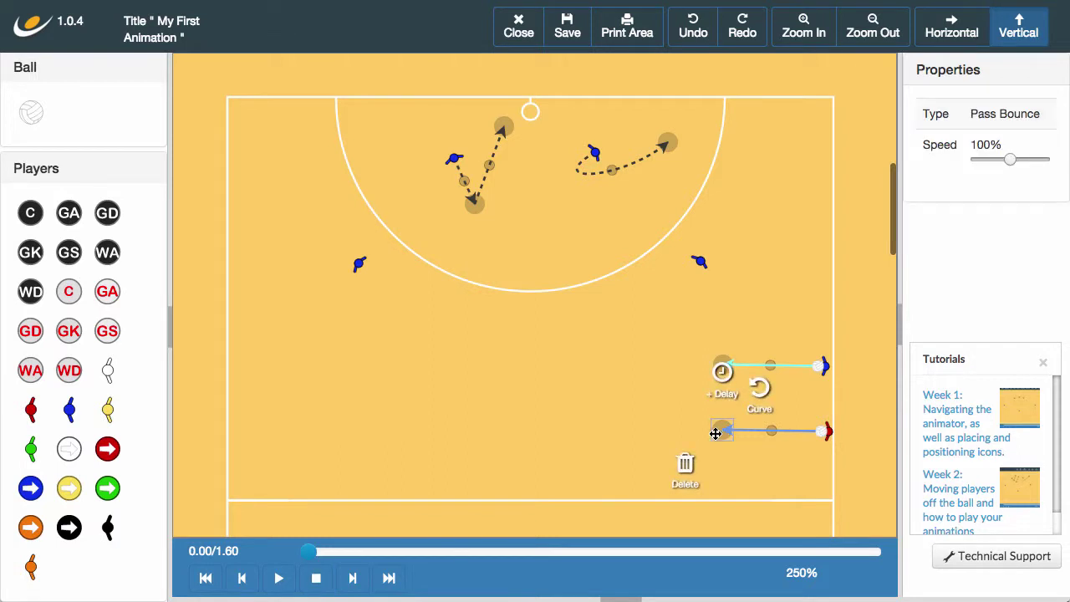
click(686, 466)
click(824, 431)
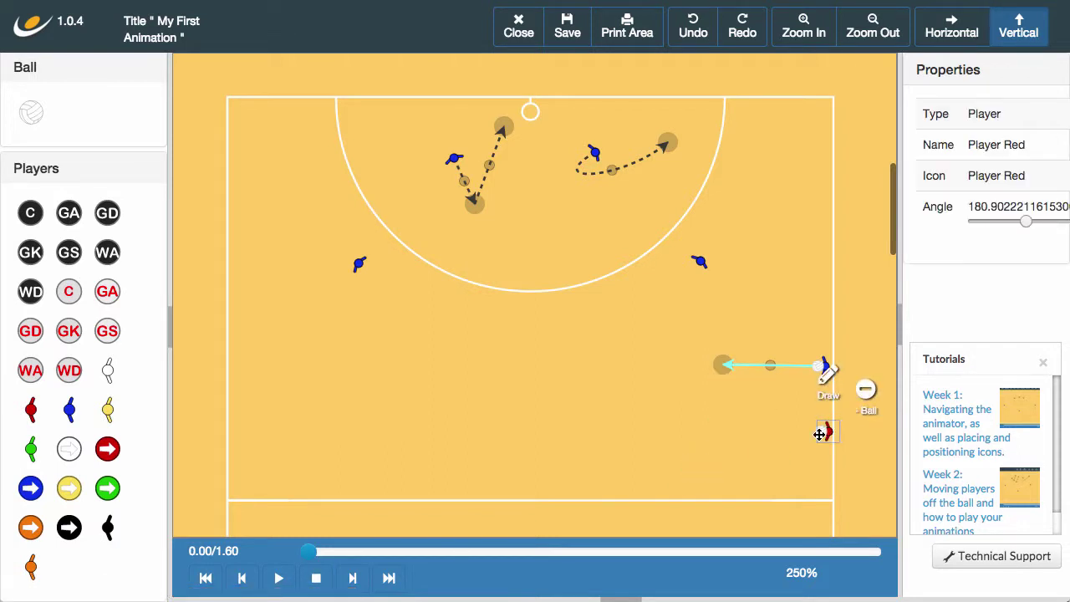
click(868, 399)
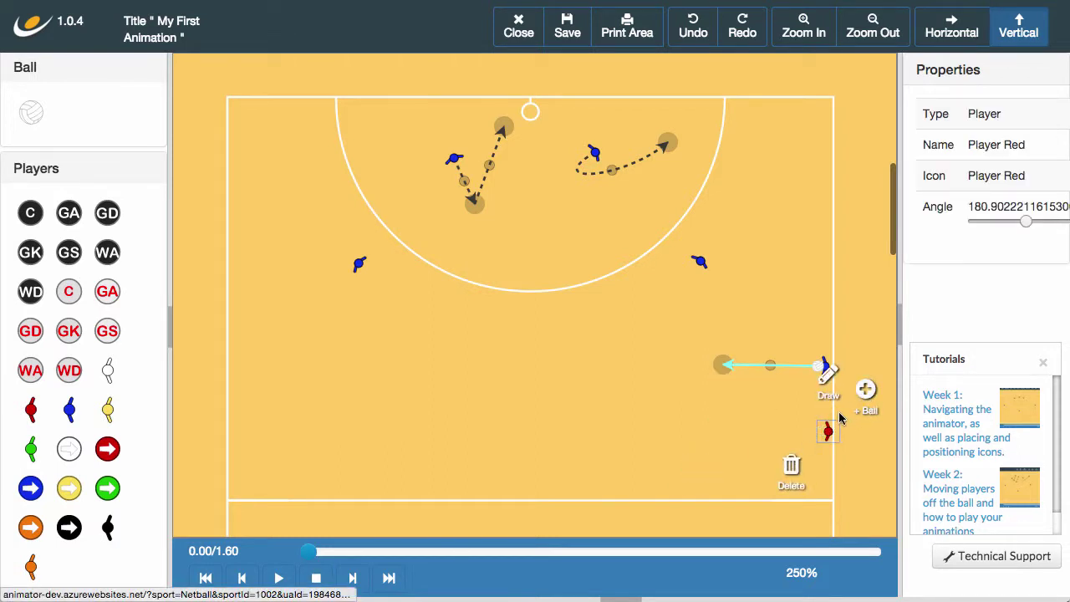
Step: Place the red player just below the goal ring and draw a Move path diagonally down beside the nearby blue player's run
mouse_move(827, 431)
mouse_down()
mouse_move(780, 420)
mouse_move(675, 342)
mouse_move(532, 127)
mouse_up()
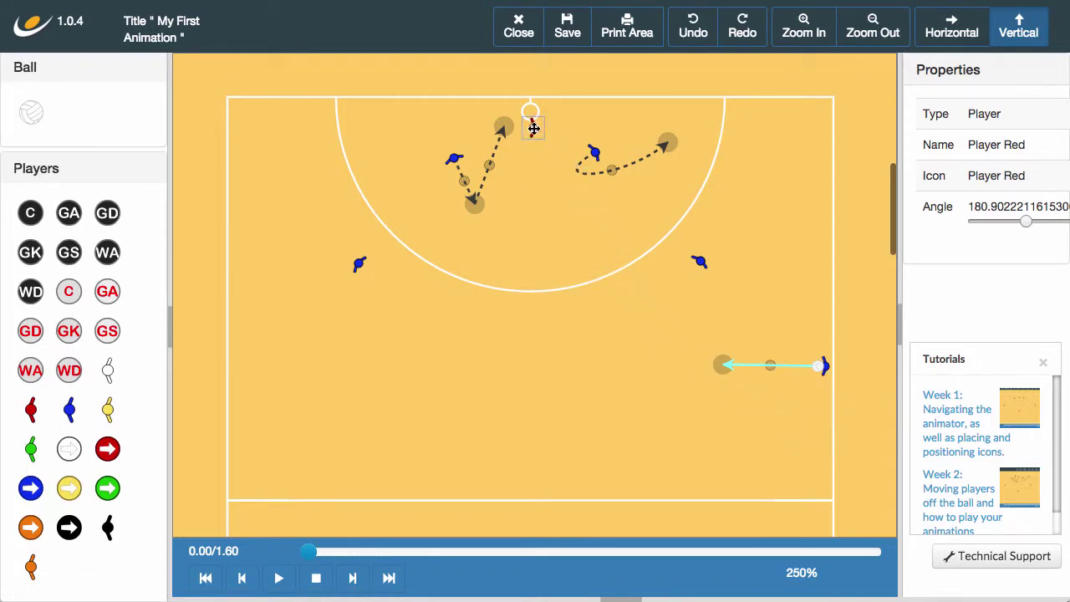
drag(534, 73, 501, 214)
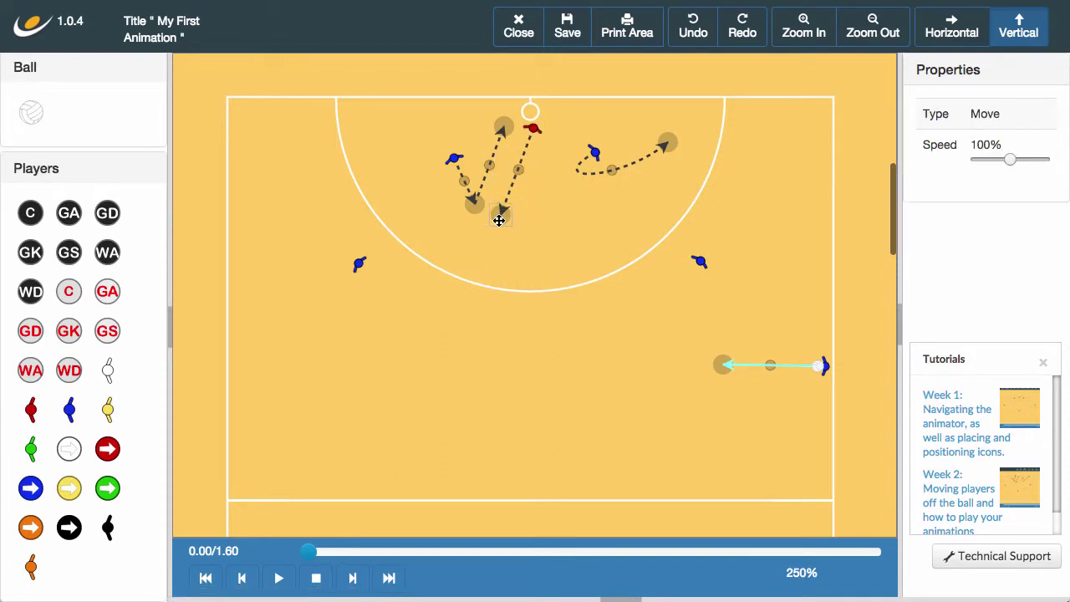
click(520, 282)
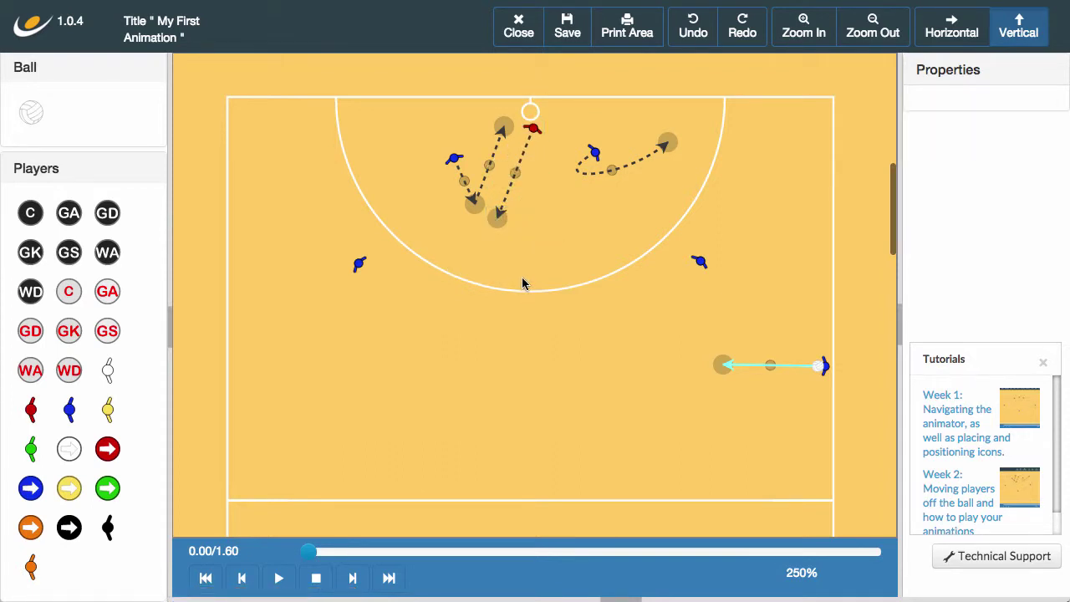
Step: Replace the blue sideline player's Pass Lob with a straight infield Move Ball / Pivot path and play the animation
click(720, 364)
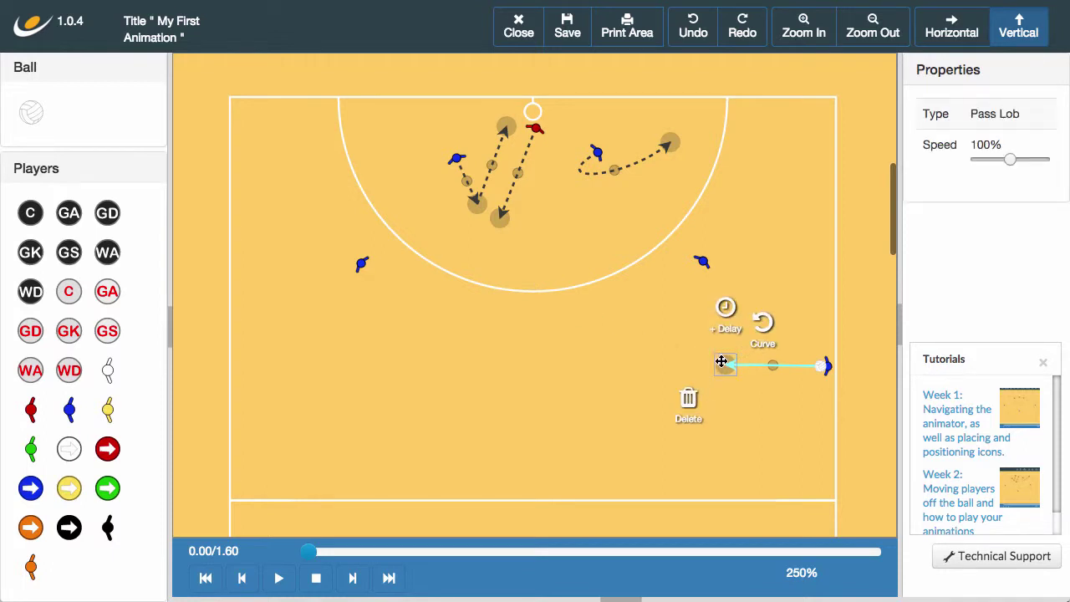
click(688, 397)
click(824, 368)
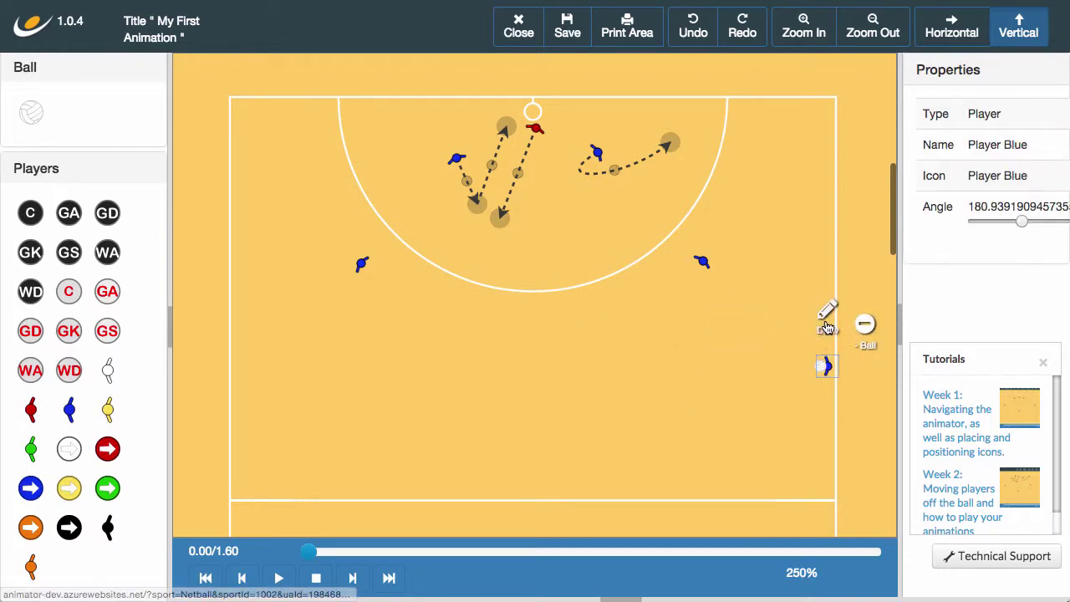
click(715, 360)
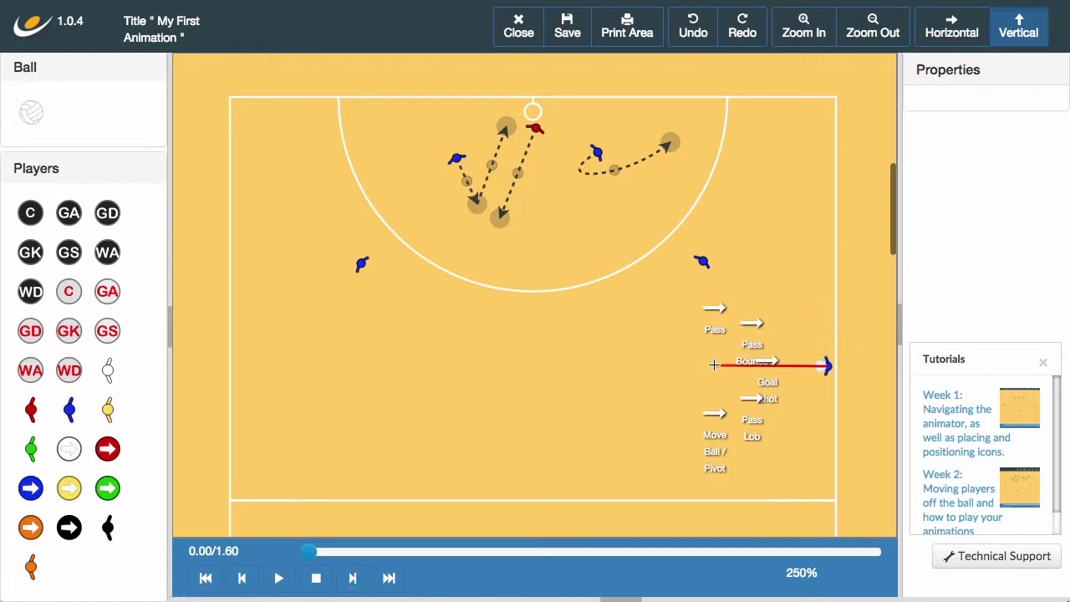
click(713, 456)
click(716, 436)
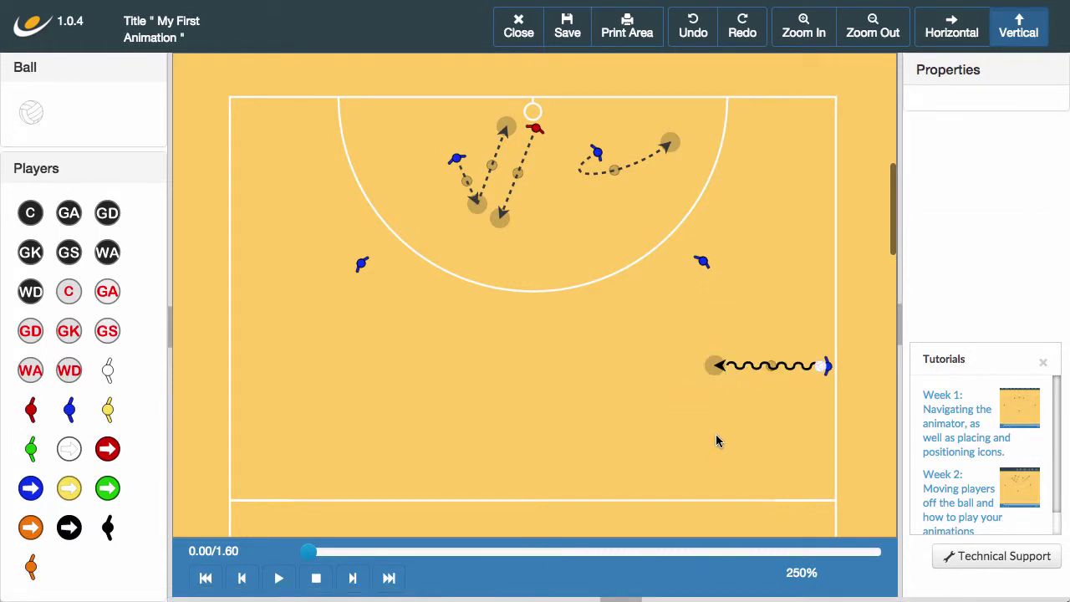
click(278, 577)
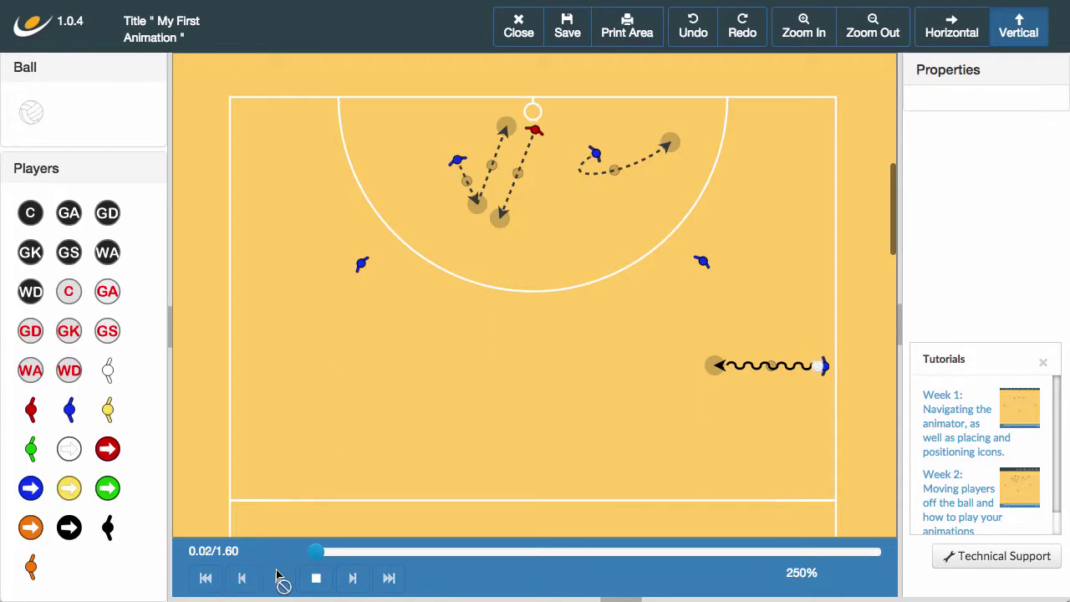
click(317, 578)
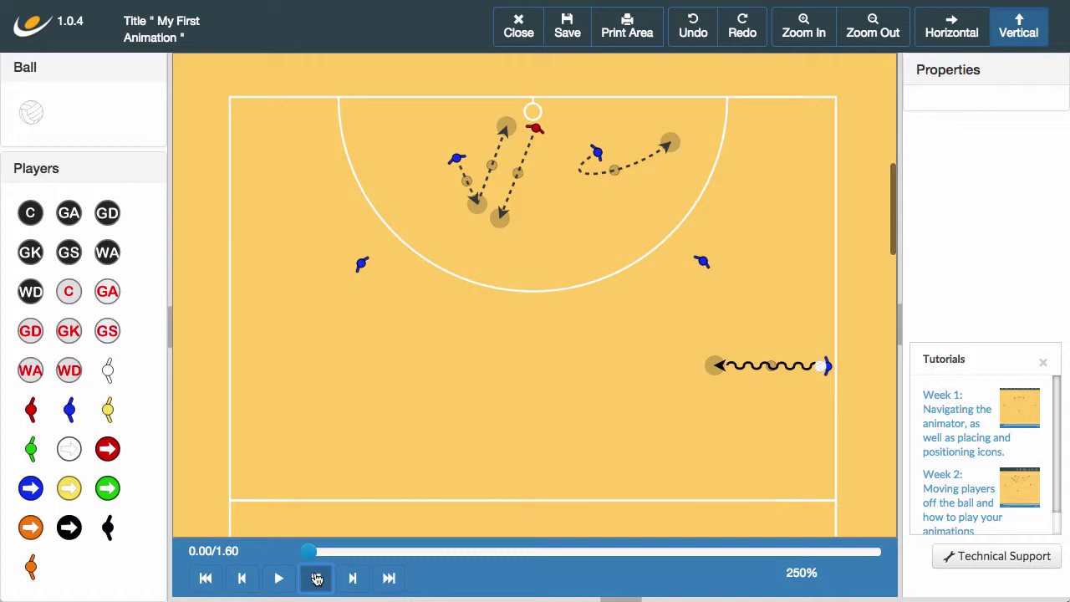
Step: Delete the blue sideline player's Move Ball / Pivot path
scroll(316, 585, down, 1)
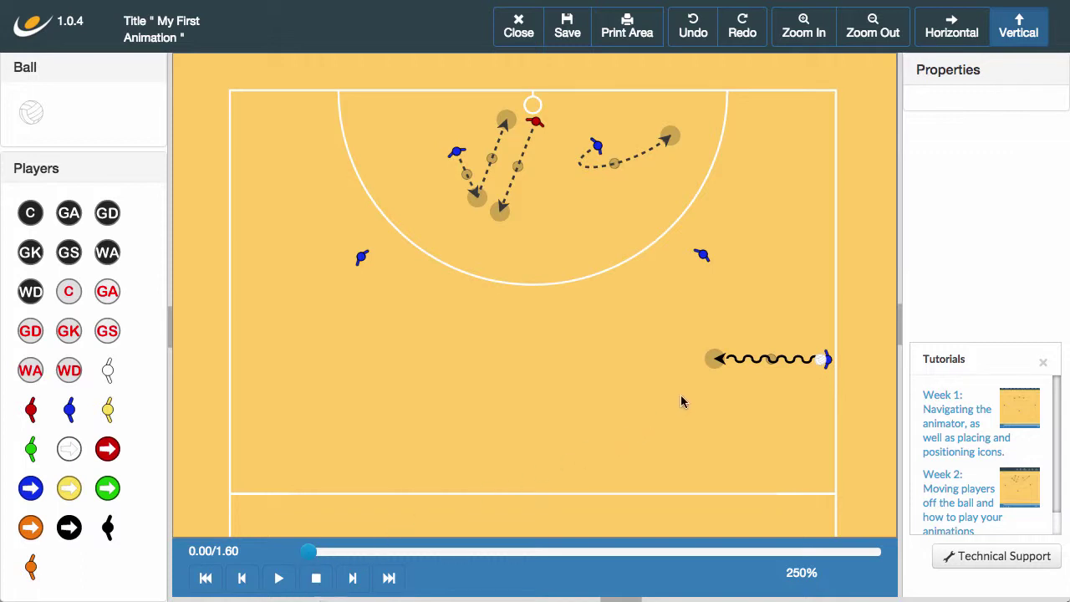
click(711, 359)
click(679, 393)
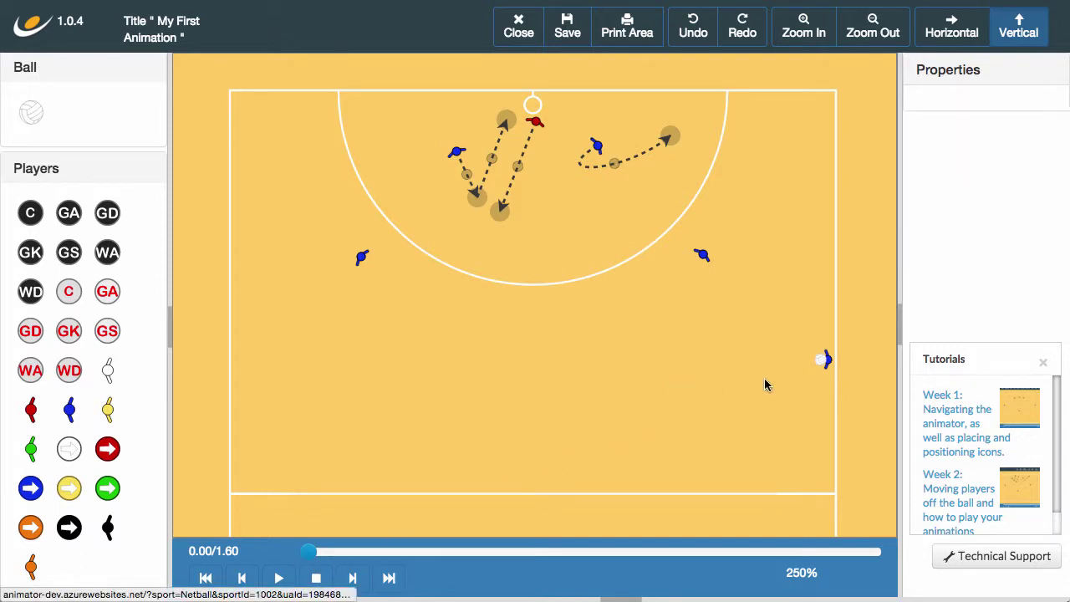
Step: Place the blue ball carrier just outside the middle of the goal circle's edge and set the player's angle to 270
drag(824, 359, 536, 323)
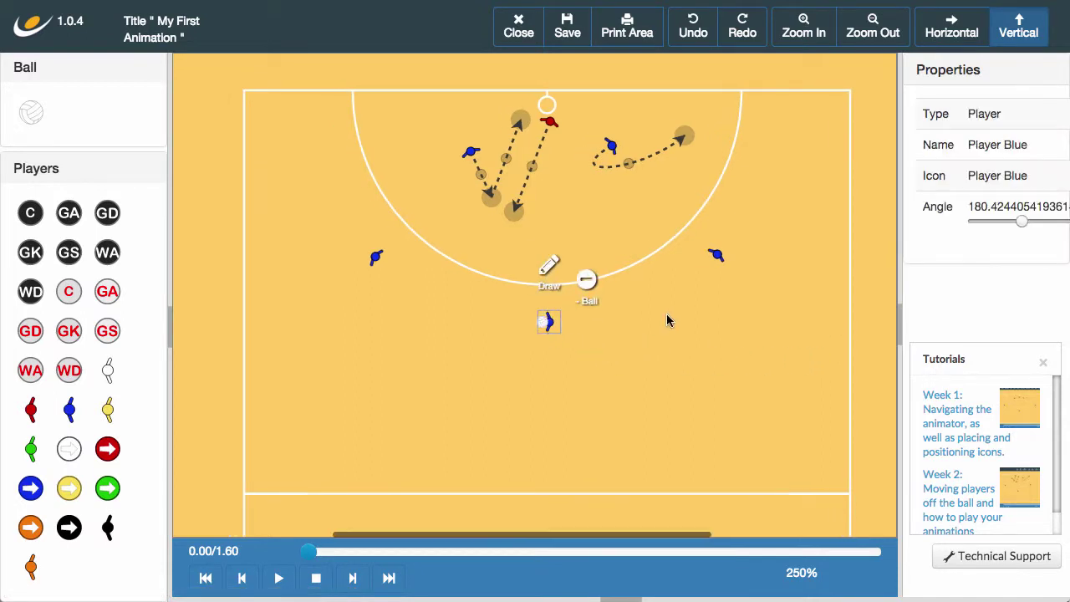
mouse_move(1023, 222)
mouse_down()
mouse_move(1013, 224)
mouse_move(1026, 221)
mouse_up()
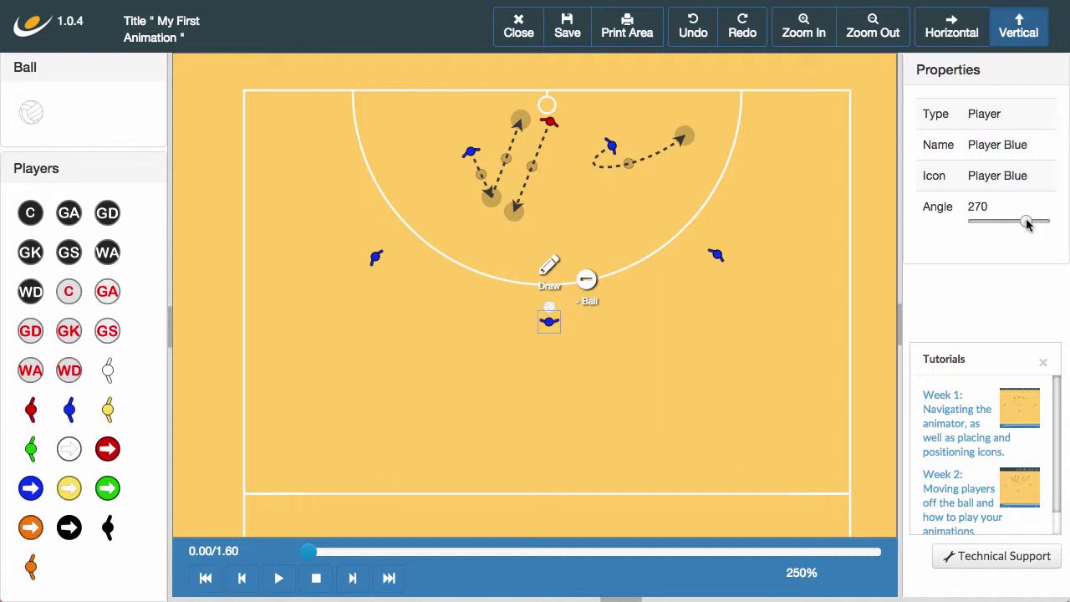
click(579, 352)
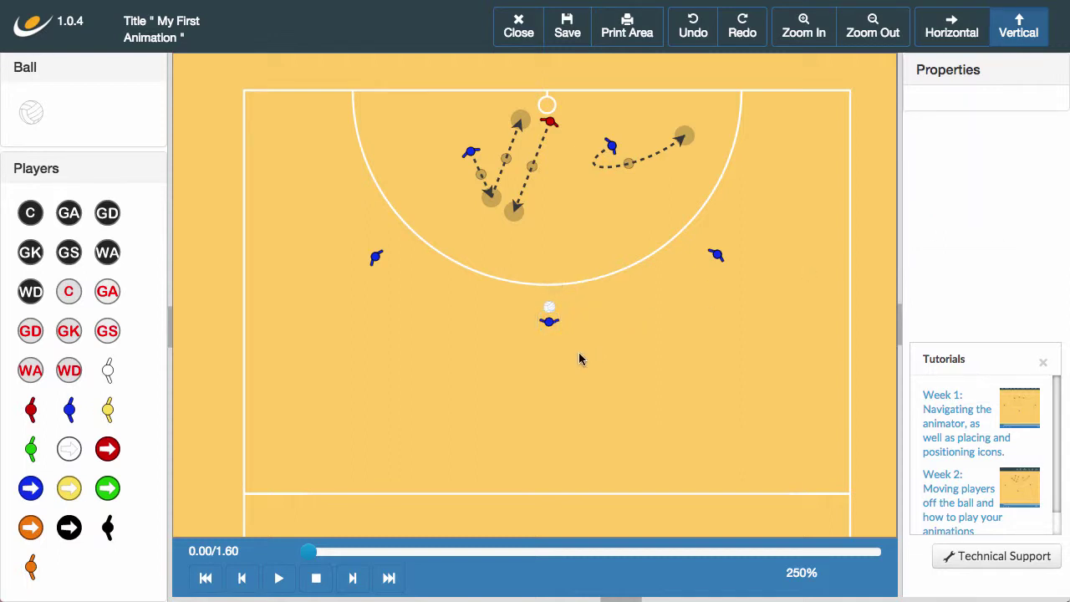
Step: Draw a Pass Lob from the ball carrier to the end of the blue player's run beside the goal, and play the animation
click(549, 320)
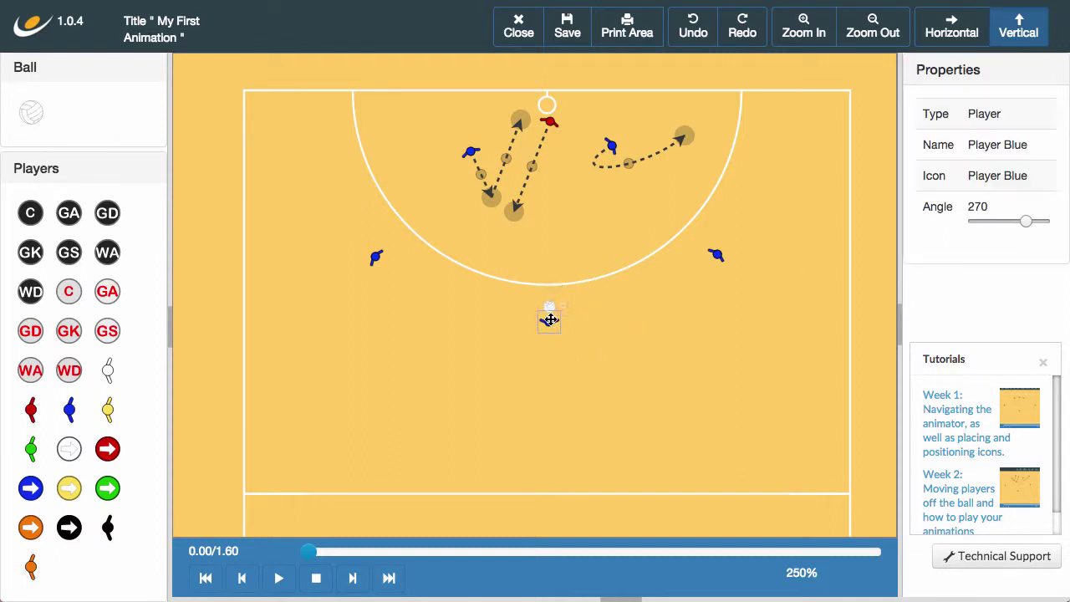
click(548, 267)
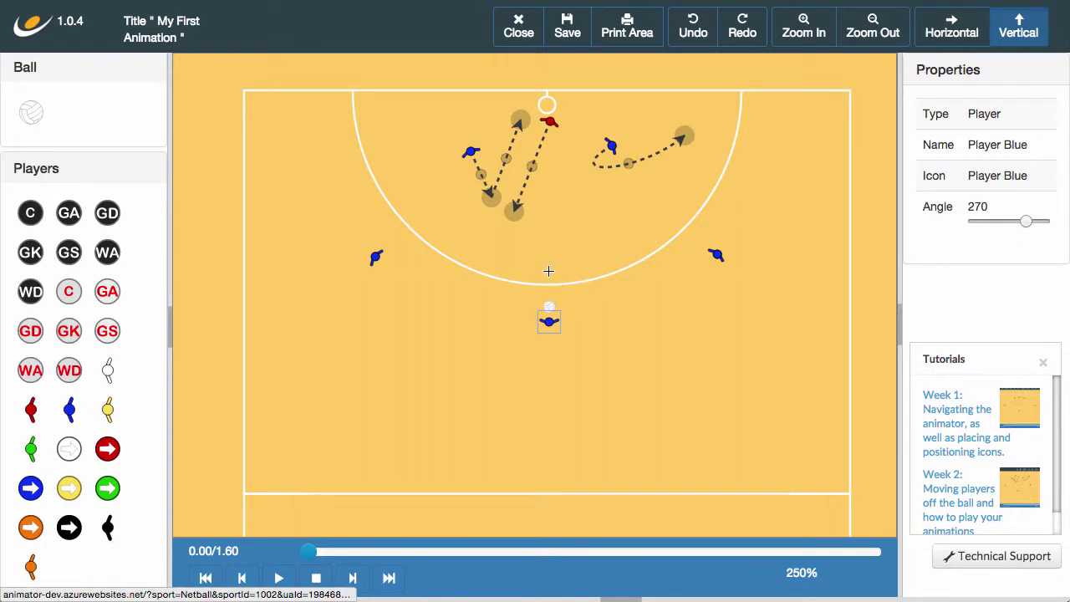
click(520, 119)
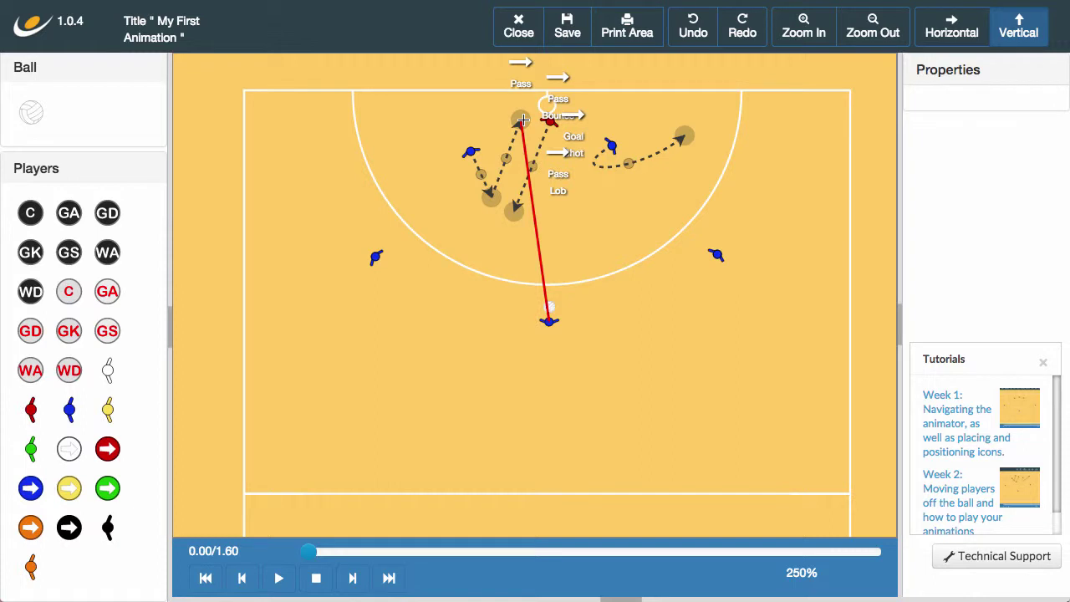
click(559, 170)
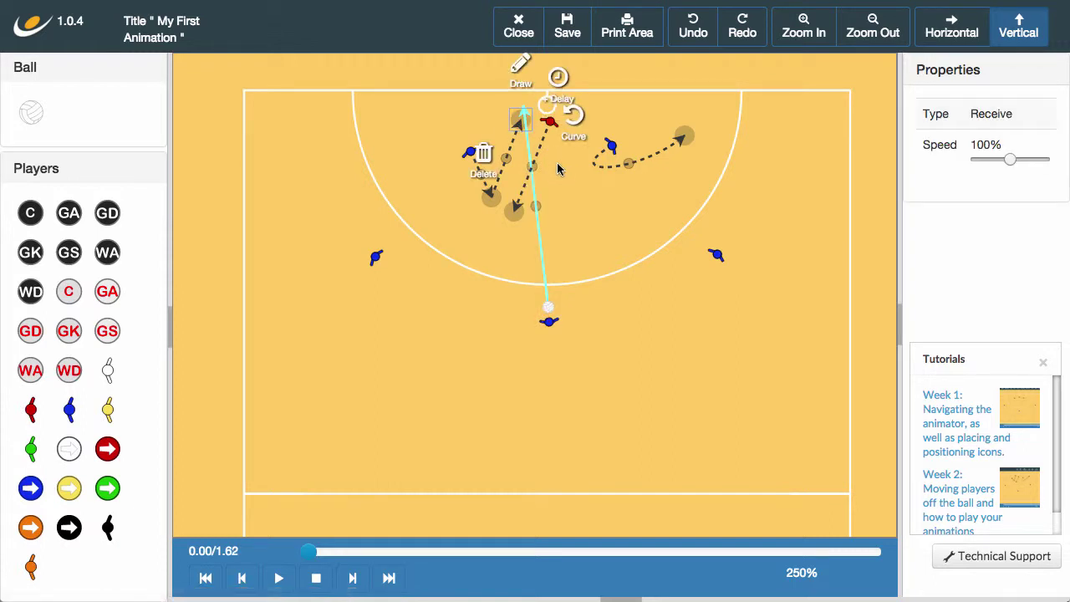
click(605, 254)
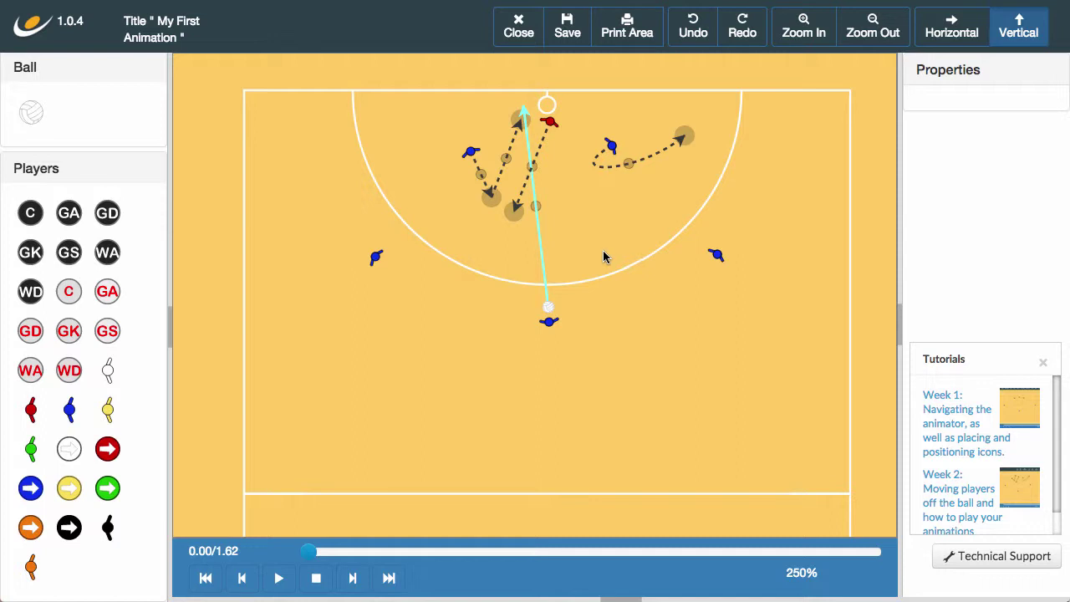
click(278, 578)
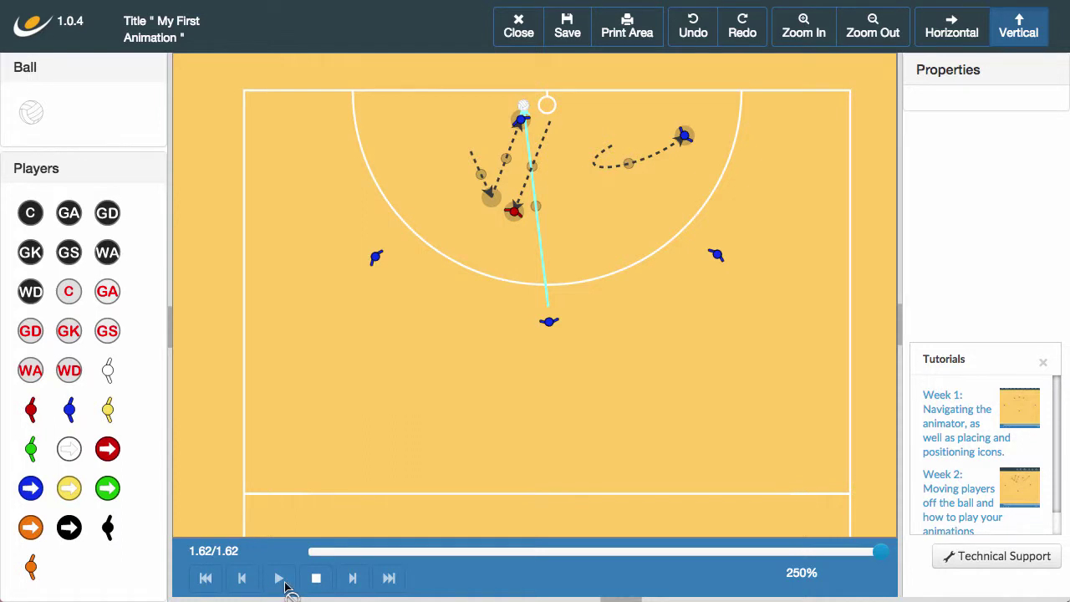
click(316, 578)
Step: Reposition the passing blue player slightly farther from the goal circle and lower the lob's receiving point beside the goal
drag(548, 335, 449, 382)
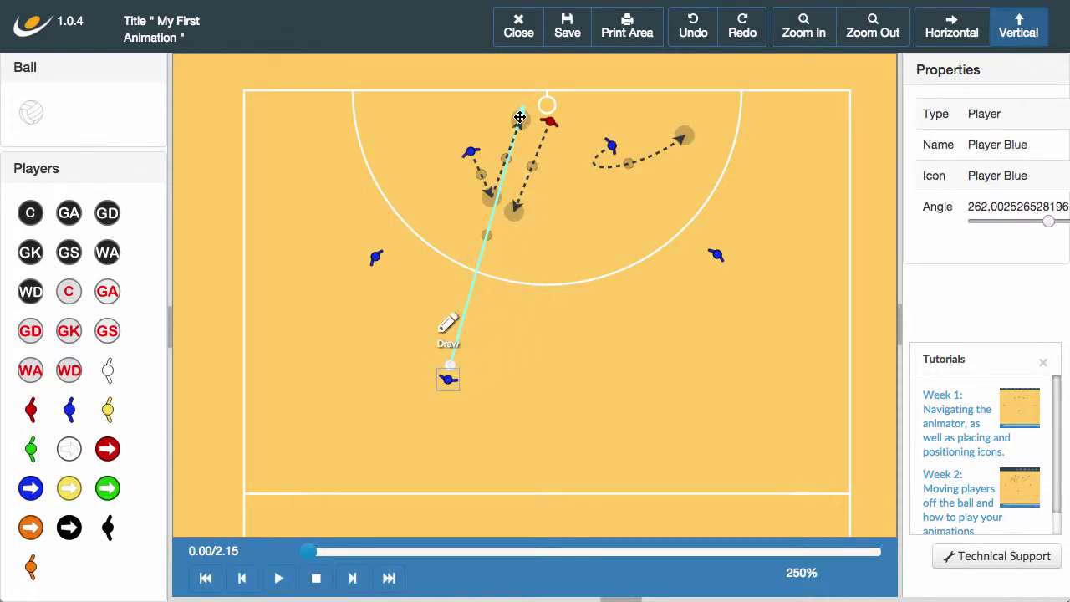
mouse_move(519, 114)
mouse_down()
mouse_move(394, 111)
mouse_move(512, 109)
mouse_up()
drag(454, 382, 534, 354)
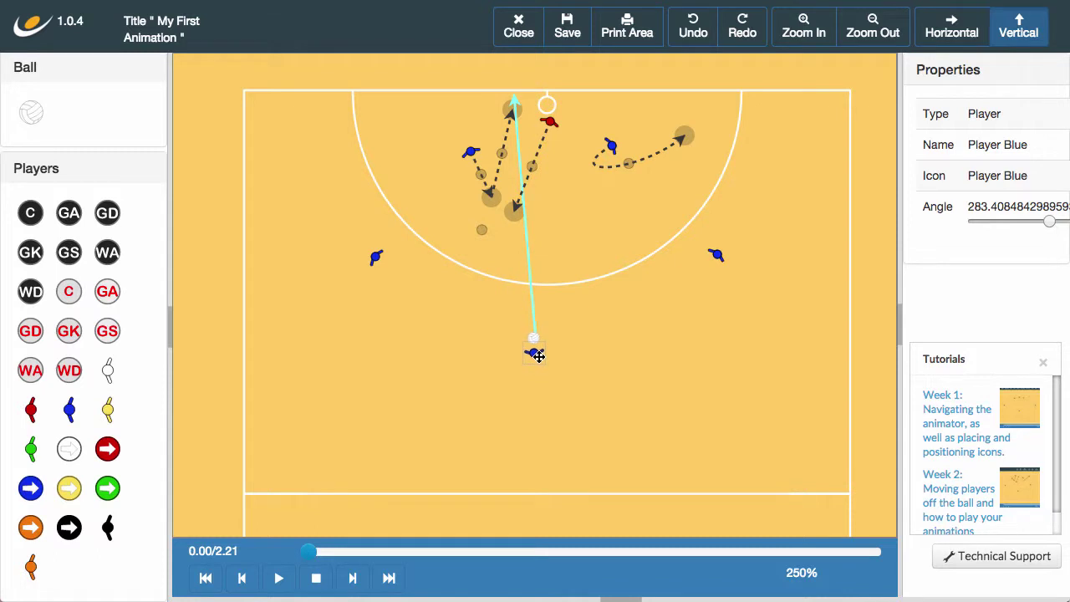
click(522, 124)
drag(522, 123, 518, 132)
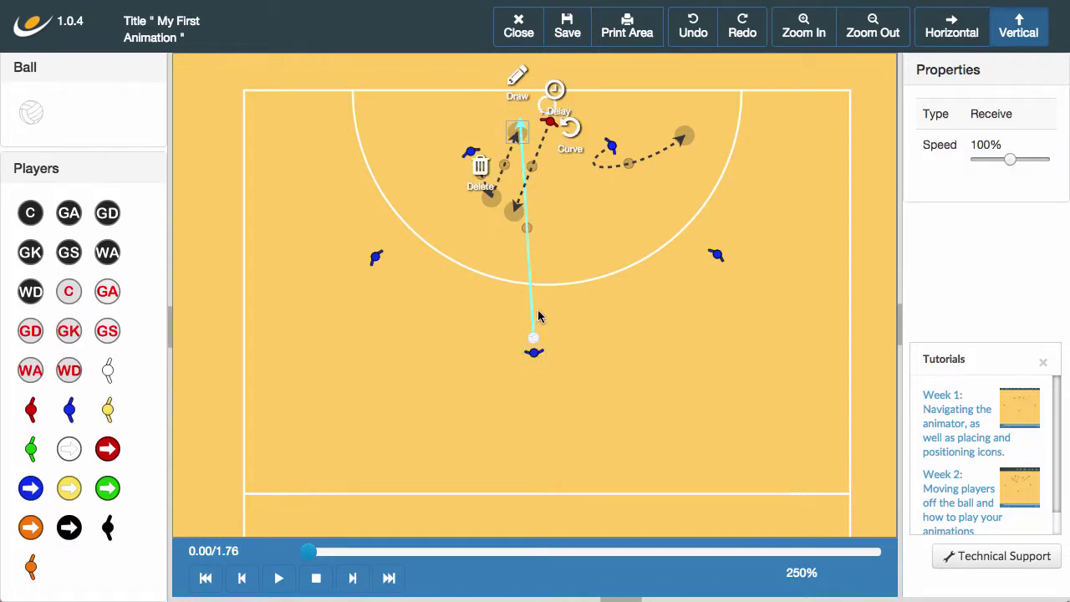
Step: Draw a Goal Shot from the lob's receiving point into the goal ring and play the animation
click(534, 350)
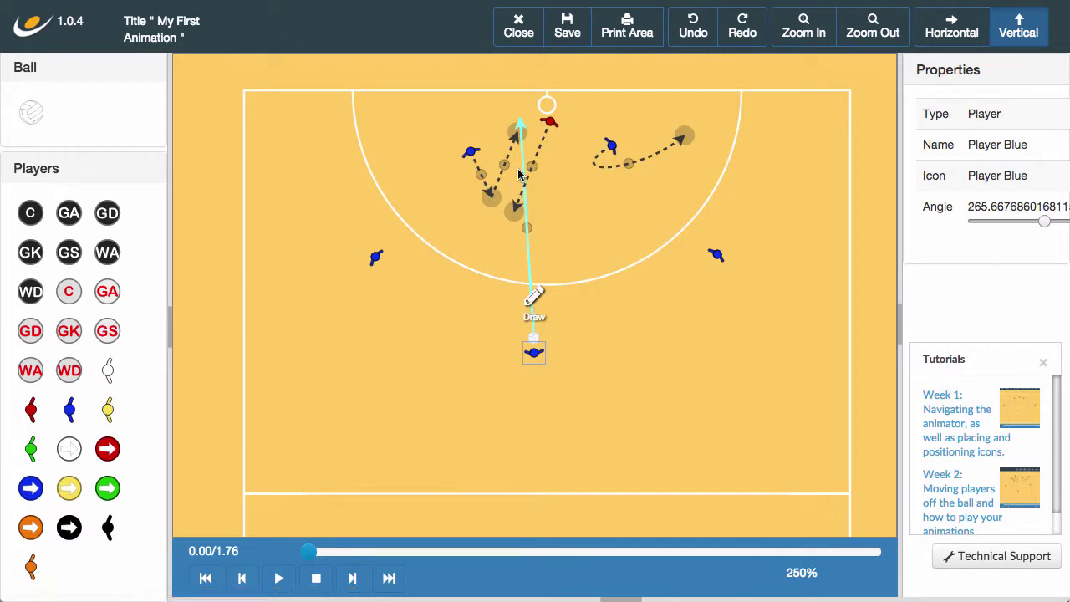
click(518, 134)
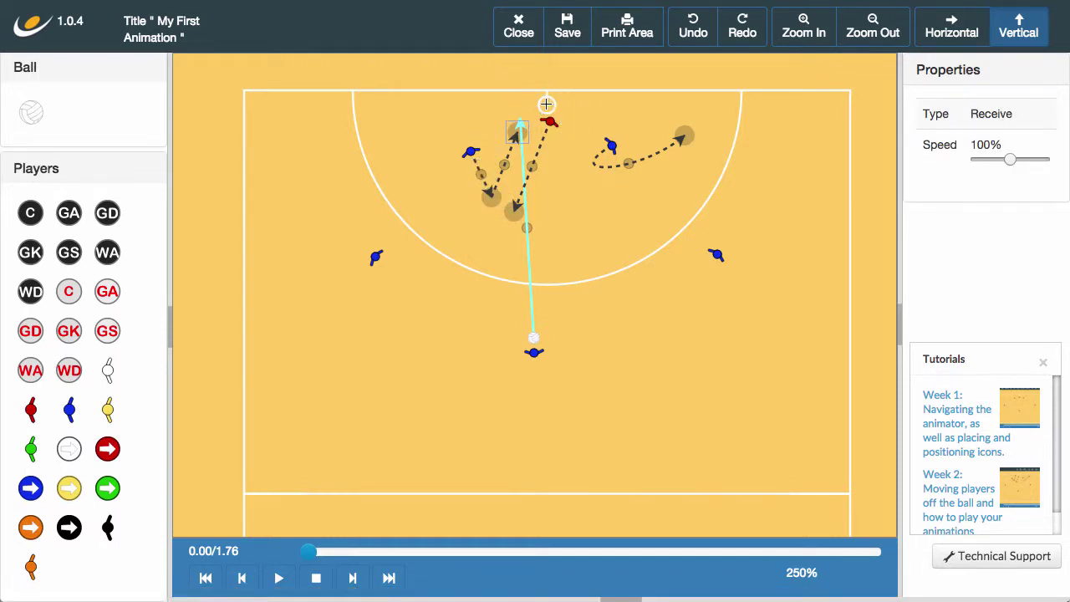
click(546, 104)
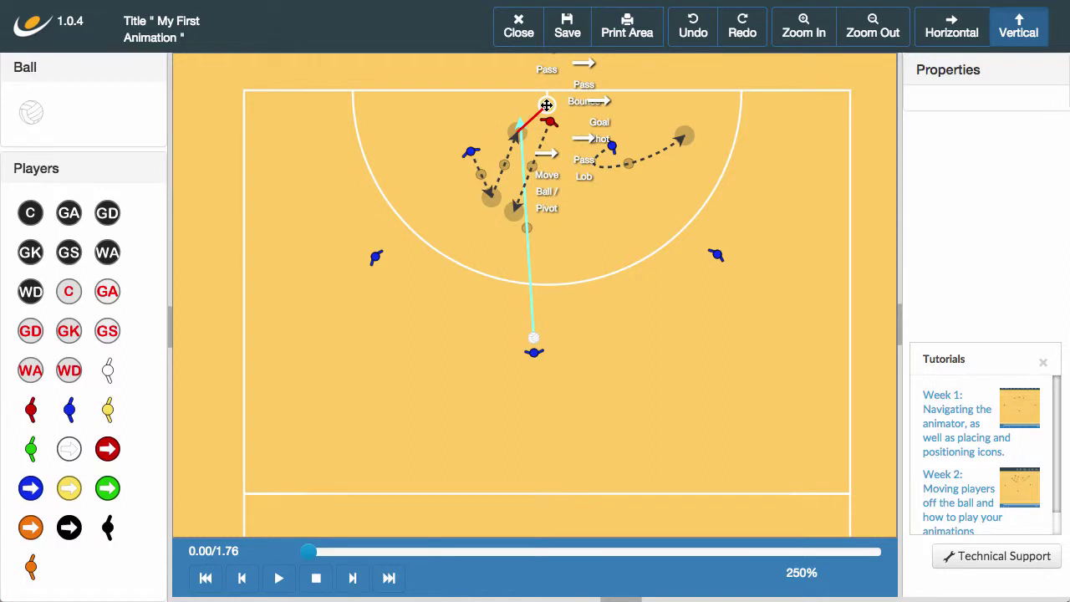
click(595, 122)
click(582, 195)
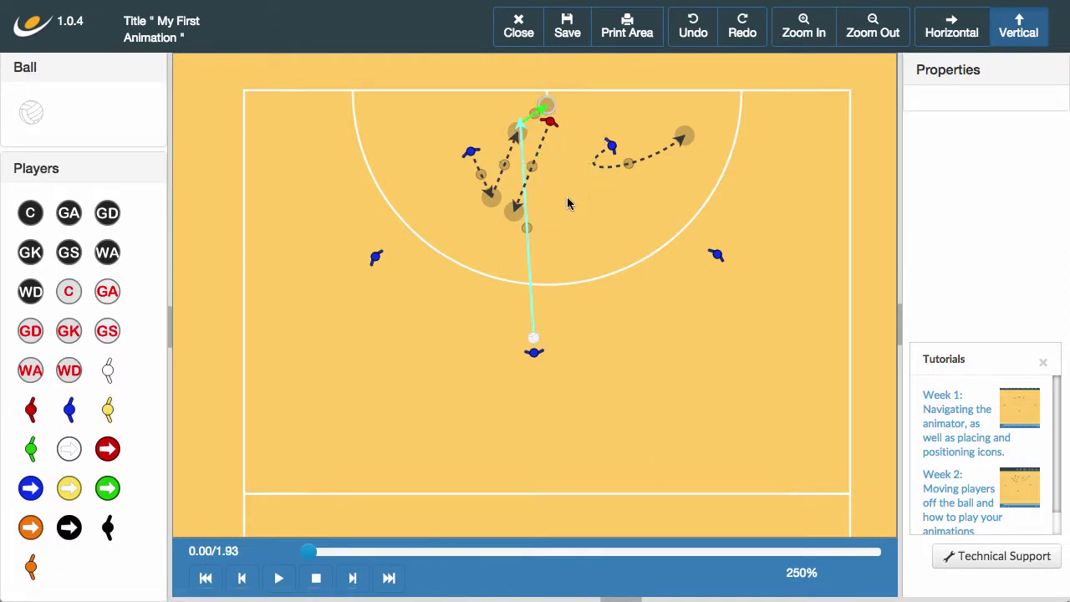
click(280, 577)
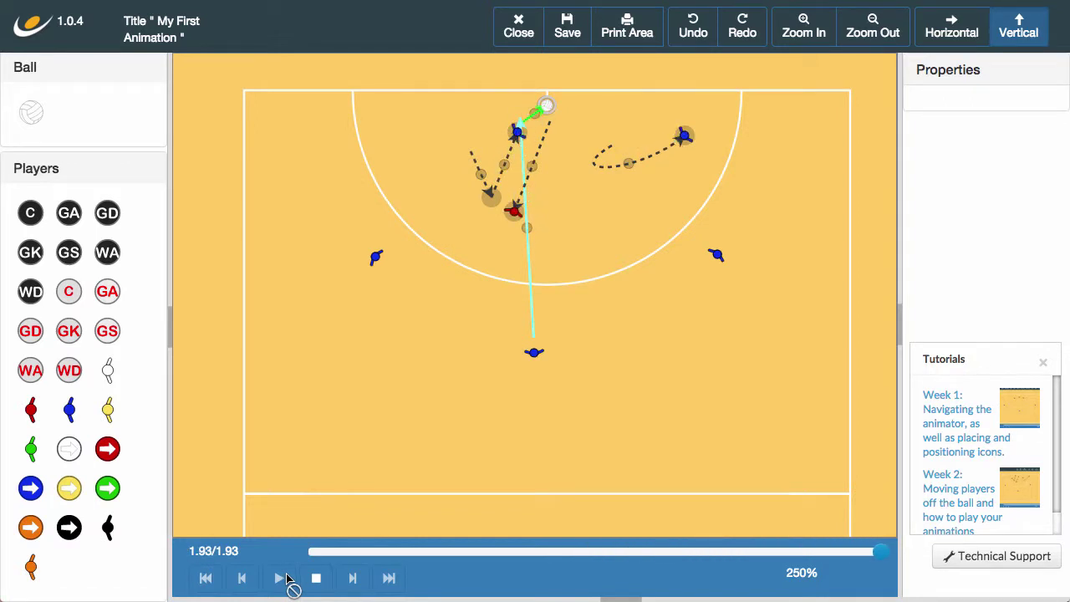
click(314, 578)
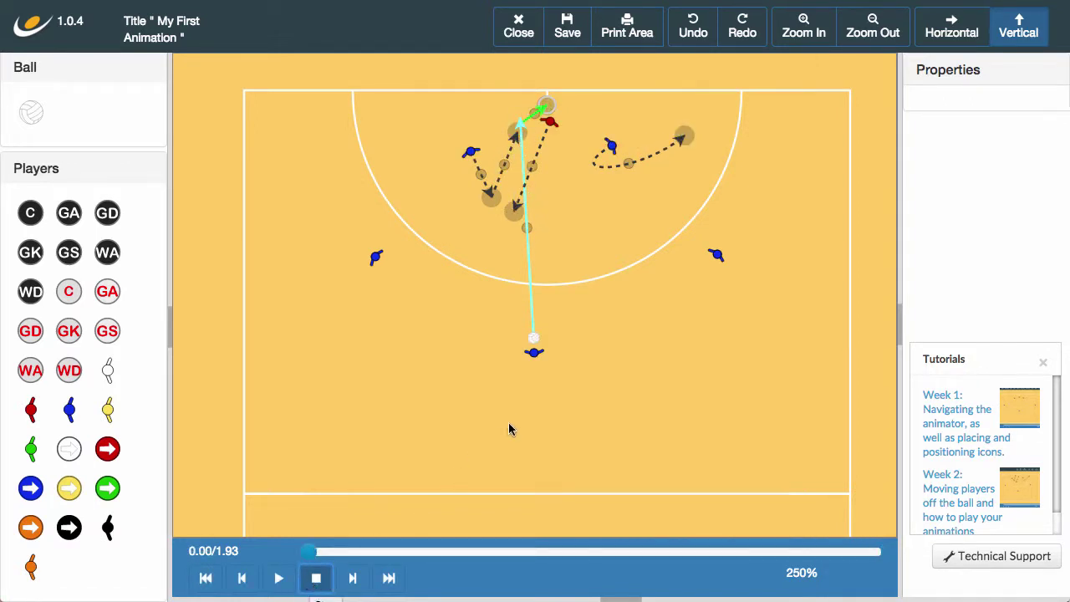
Step: Move the passer toward the right, shift the receiver's start and turning point up and left, and play the adjusted drill
drag(535, 352, 595, 327)
scroll(595, 327, down, 2)
drag(475, 119, 423, 99)
drag(494, 160, 483, 132)
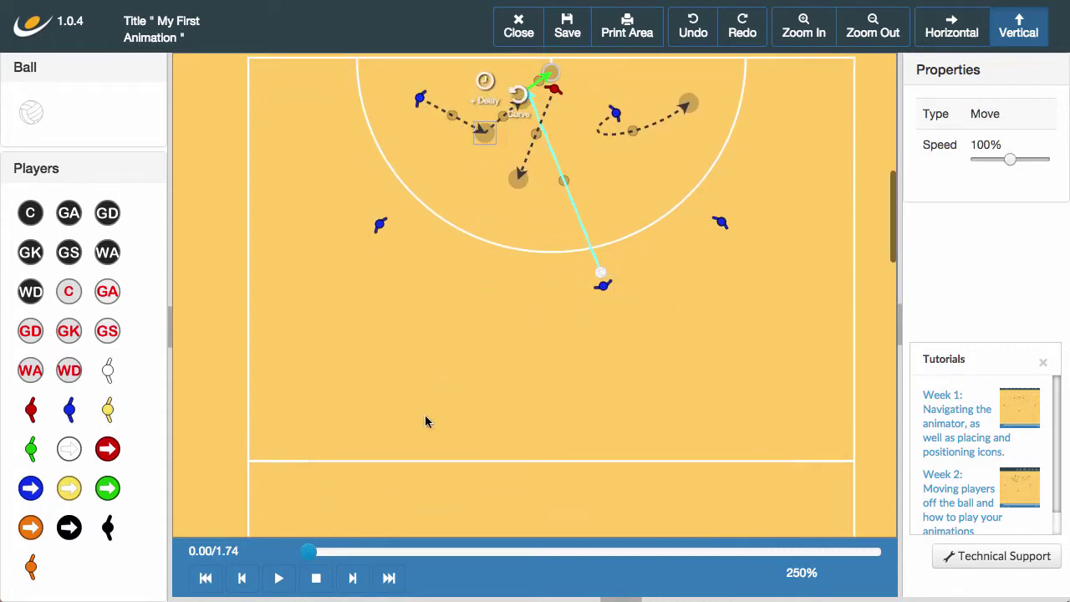
click(281, 579)
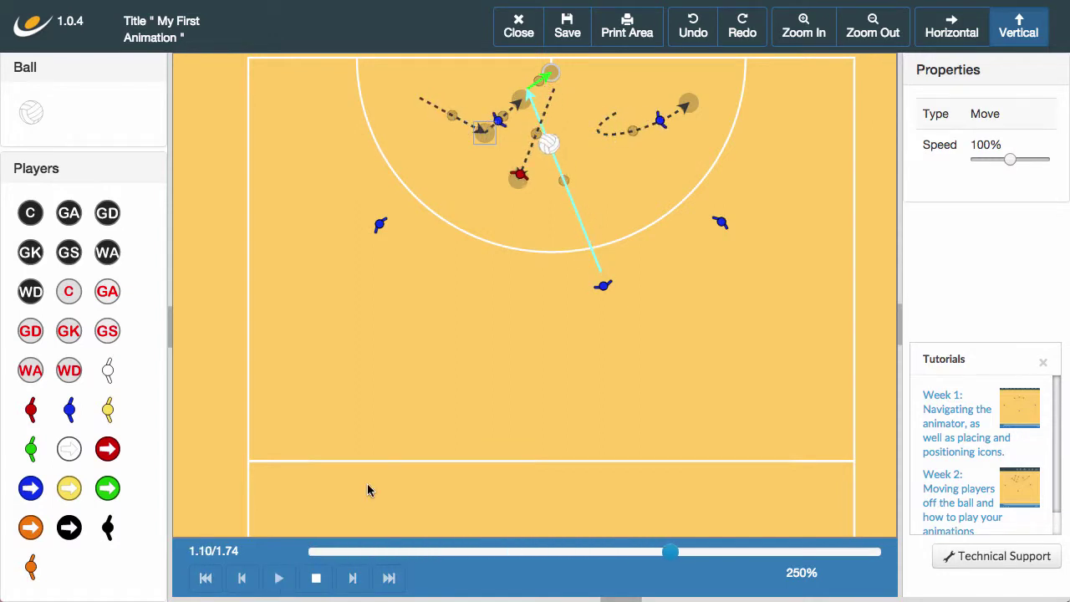
Step: Move the receiver's start closer to the goal, lower the turning point slightly, and shift the passer left to nearly below the lob's receiving point
click(316, 577)
scroll(435, 456, up, 2)
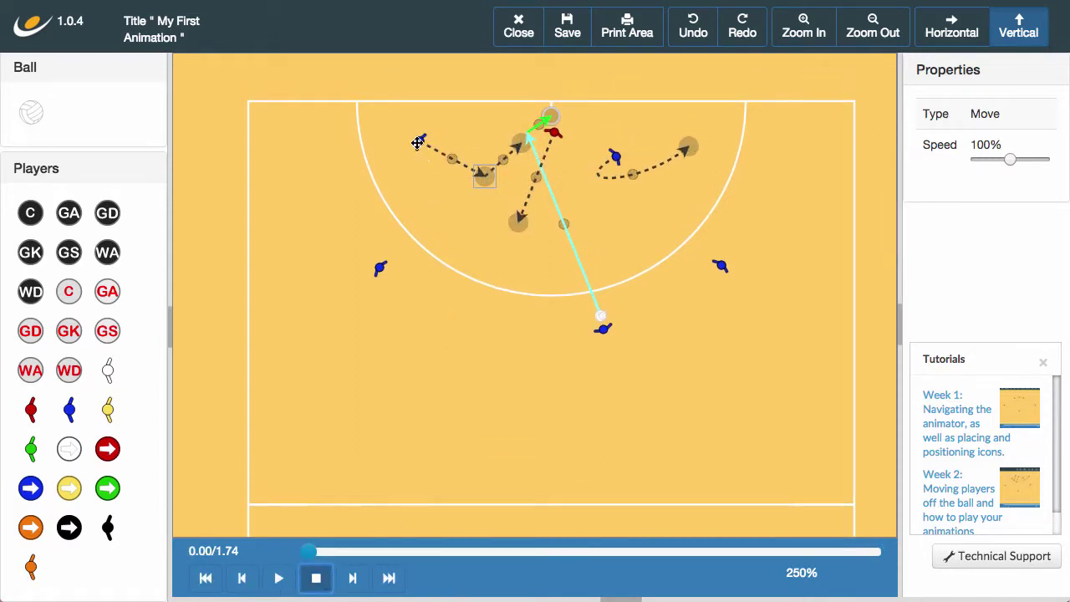
drag(420, 142, 458, 134)
drag(485, 172, 492, 189)
drag(601, 324, 537, 350)
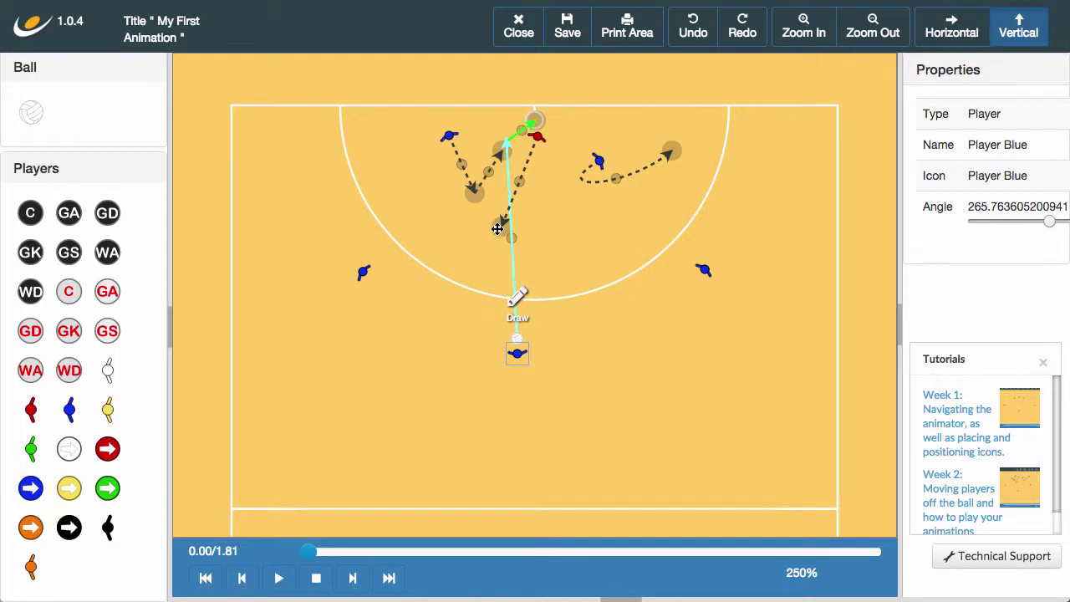
Step: Set the speed of the red defender's run to 183% and play the drill
click(497, 223)
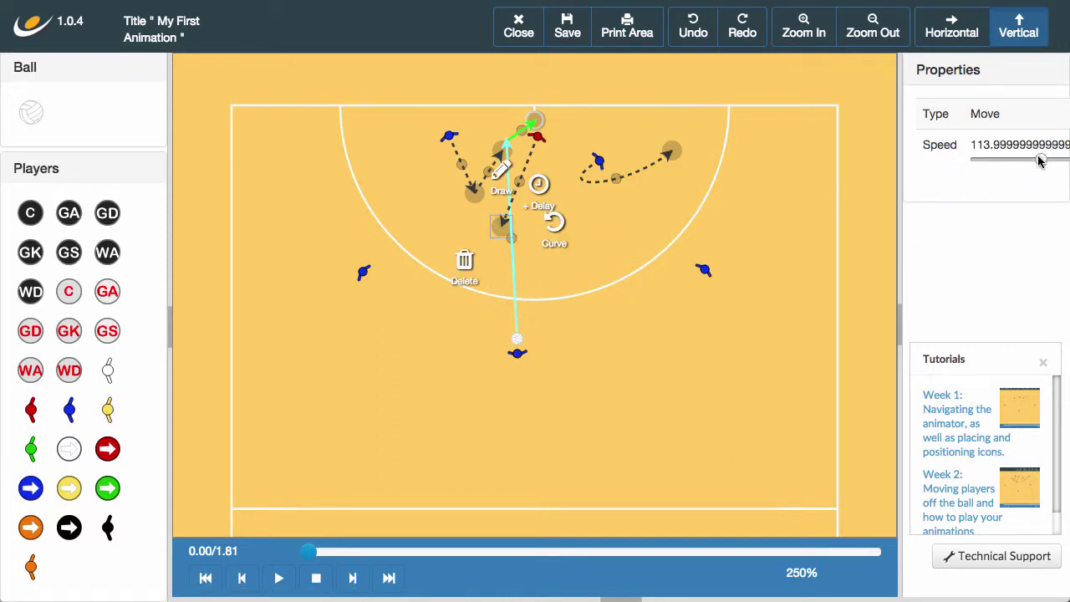
drag(1051, 160, 1037, 159)
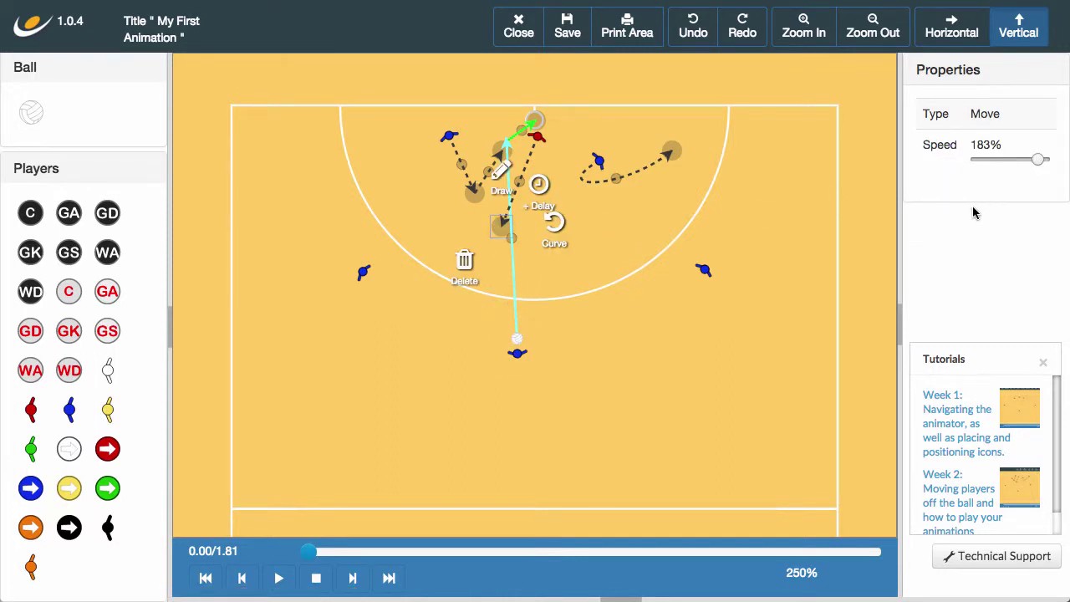
click(278, 577)
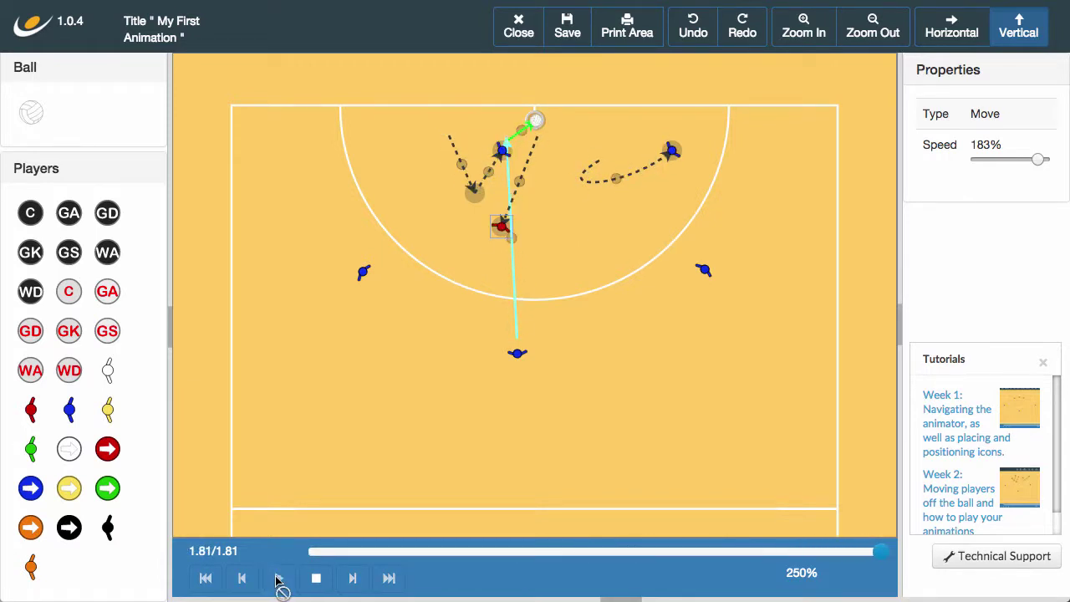
Step: Stop playback, returning the drill to its start, and save the animation
click(309, 580)
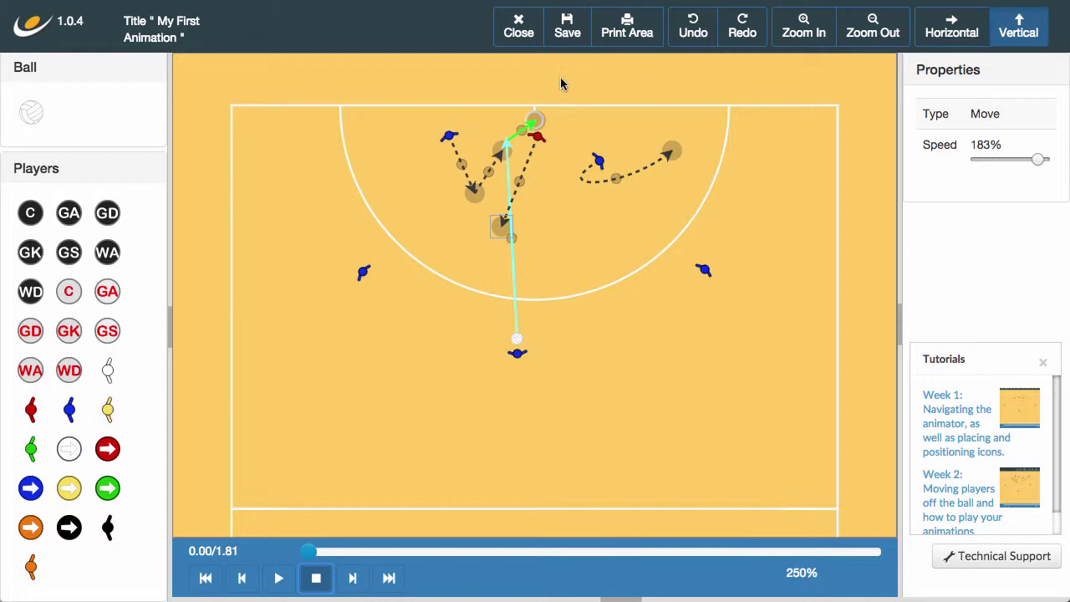
click(564, 44)
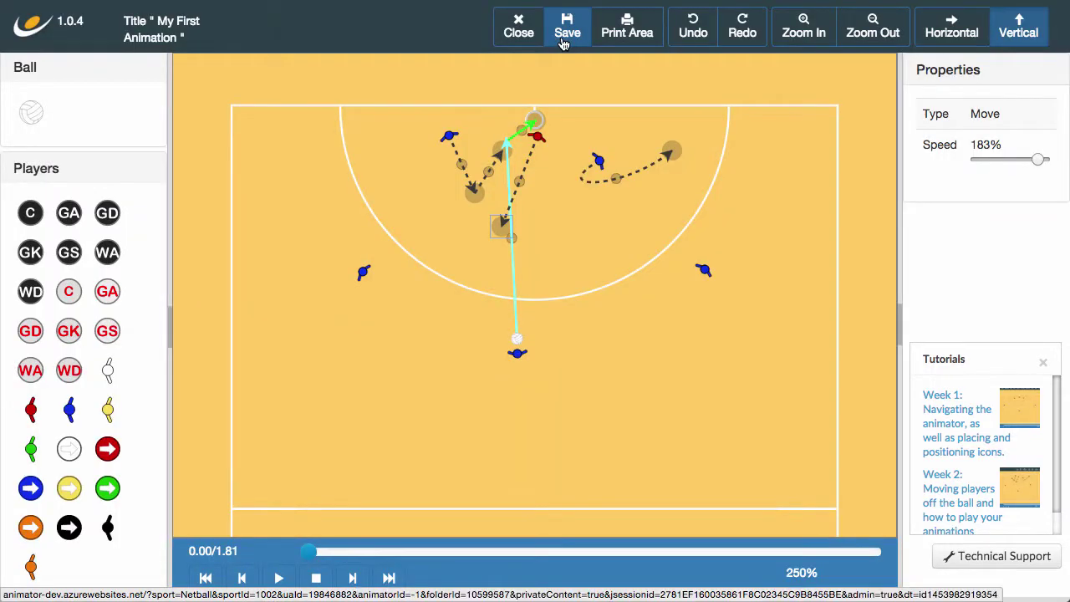